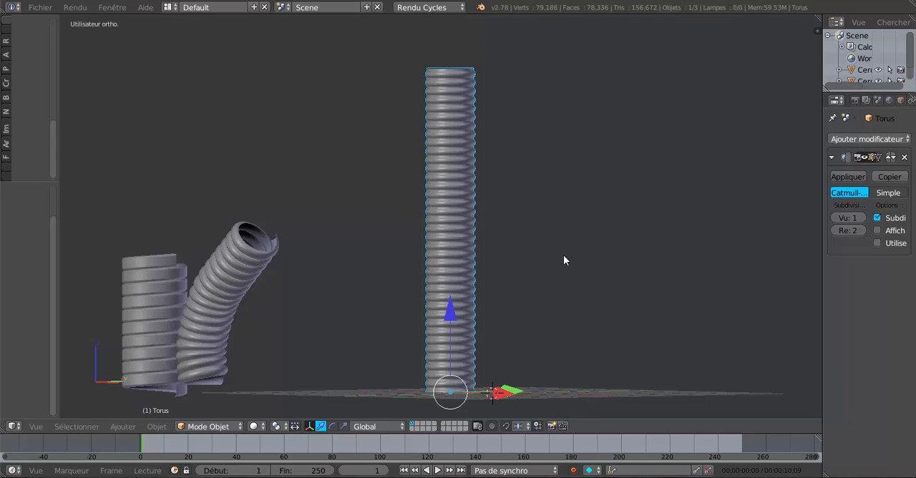
Examine the tall ringed tube's open top, ribbed wall and base, along with the shorter tubes beside it.
middle_drag(561, 261, 547, 300)
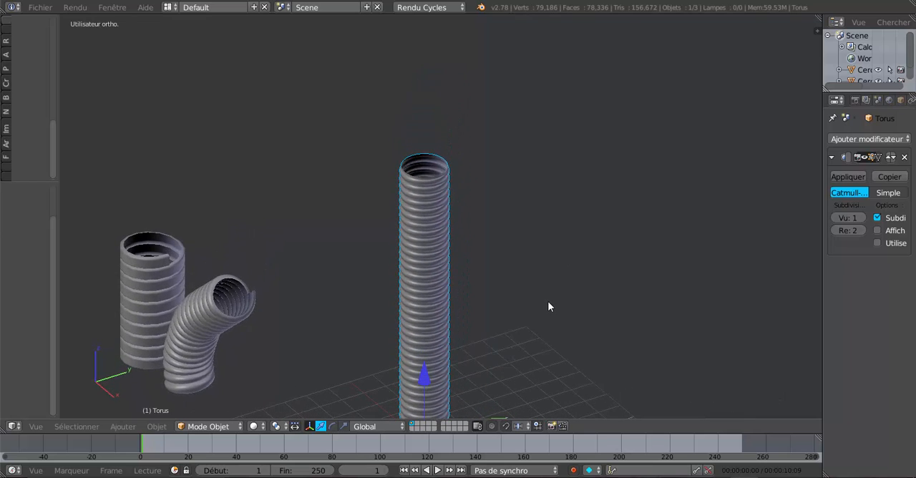
scroll(401, 253, up, 7)
scroll(401, 254, down, 4)
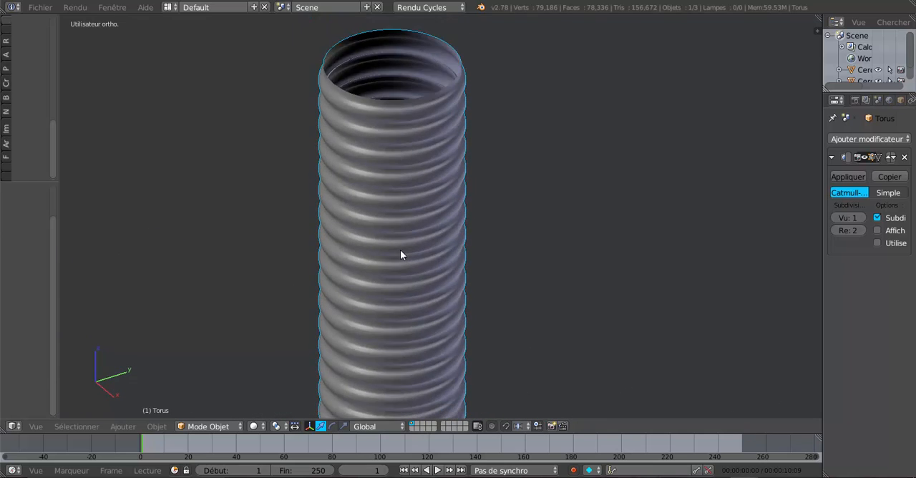
middle_drag(492, 311, 497, 251)
scroll(497, 251, down, 2)
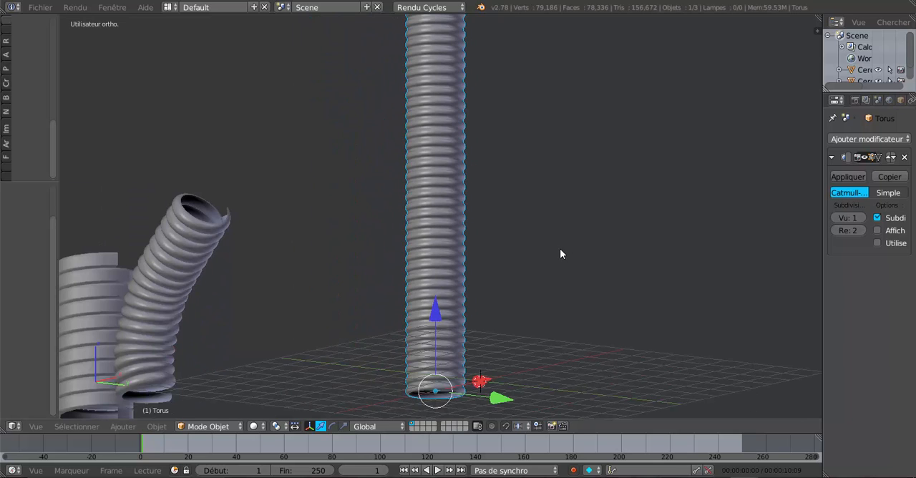
middle_drag(554, 270, 550, 263)
scroll(587, 286, down, 1)
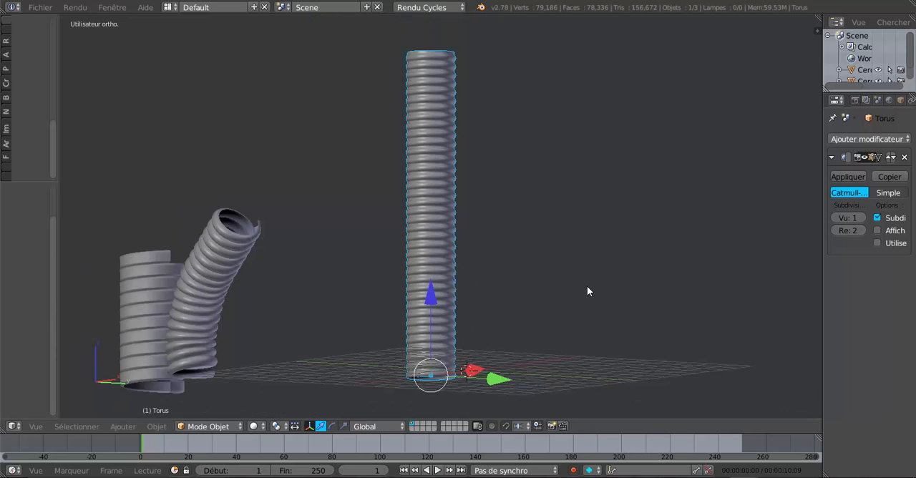
scroll(587, 290, down, 1)
middle_drag(581, 300, 569, 309)
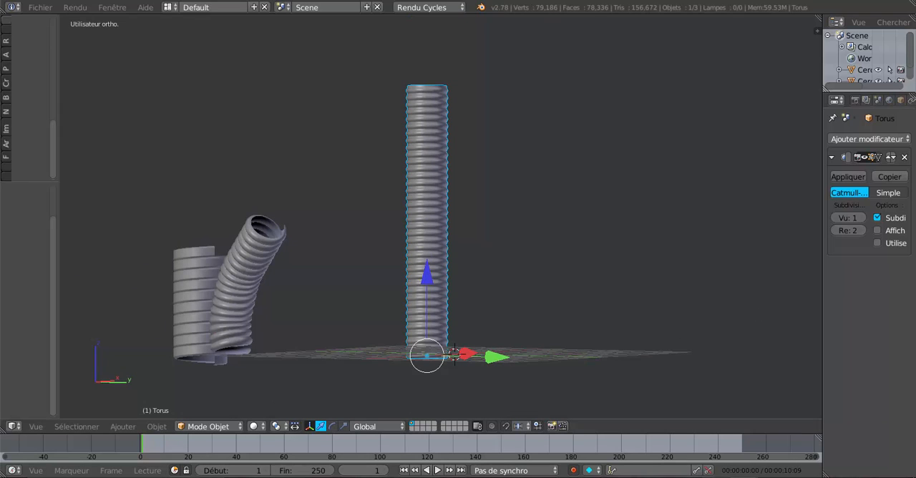
Switch to the second Blender window and examine the short collared pipe and the profile of its ribs beside the tall tube.
mouse_move(740, 472)
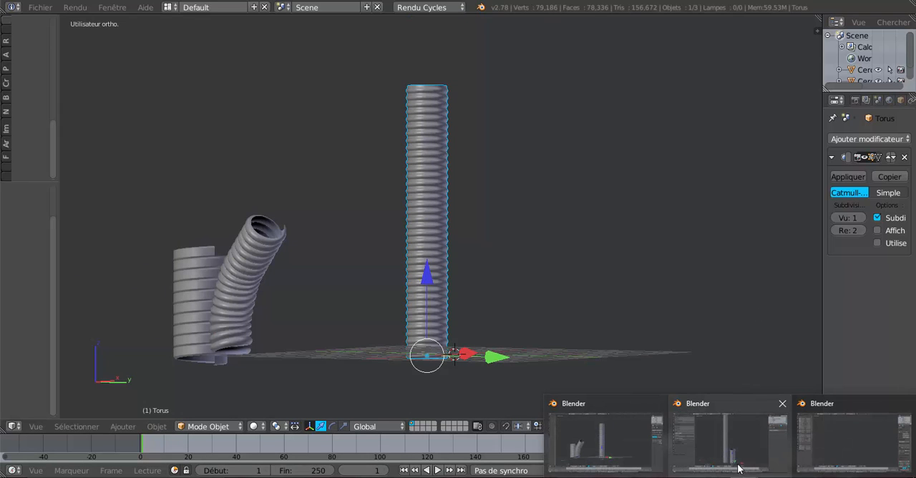
click(730, 439)
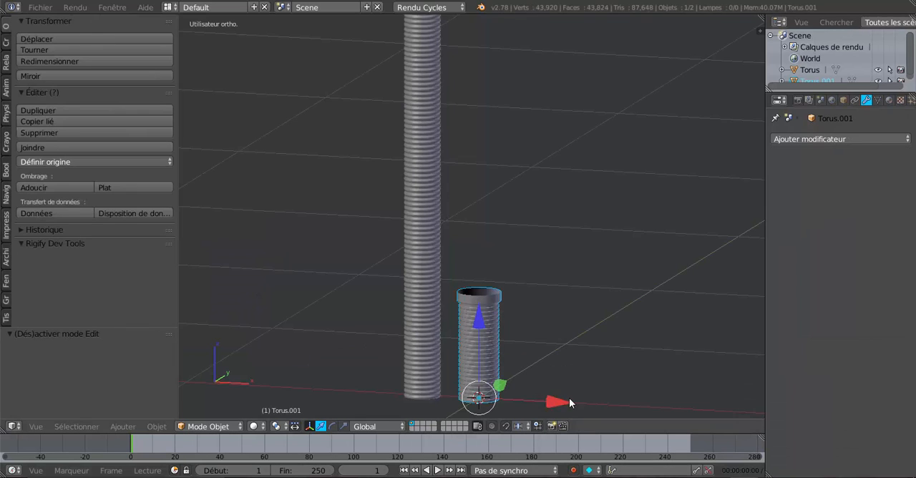
scroll(544, 343, up, 4)
scroll(469, 251, up, 3)
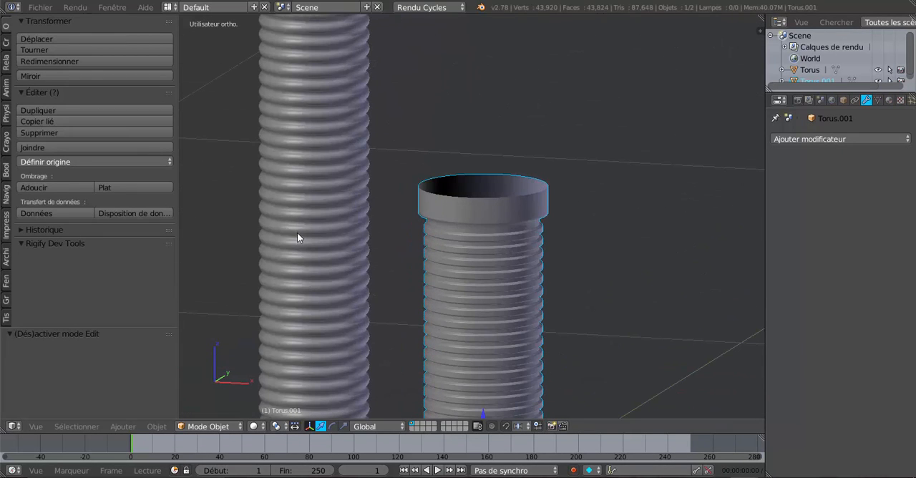
scroll(297, 240, down, 1)
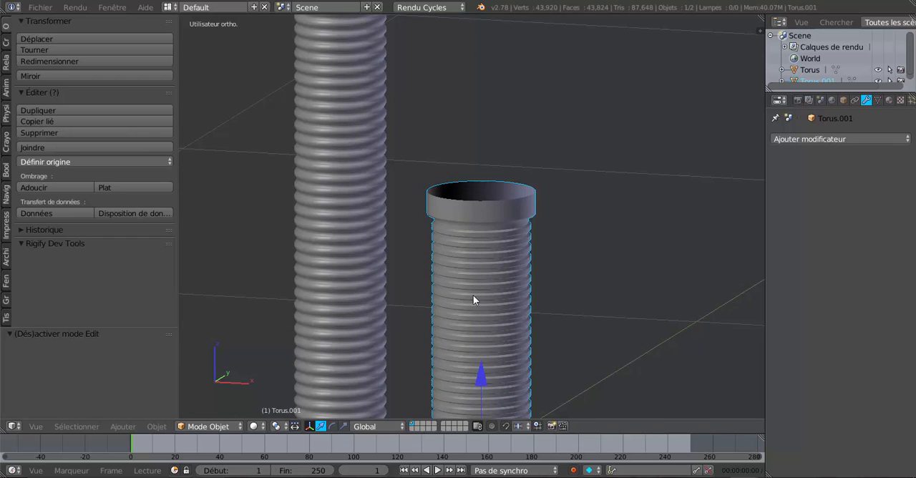
middle_drag(493, 287, 526, 300)
scroll(516, 299, up, 3)
scroll(465, 265, up, 3)
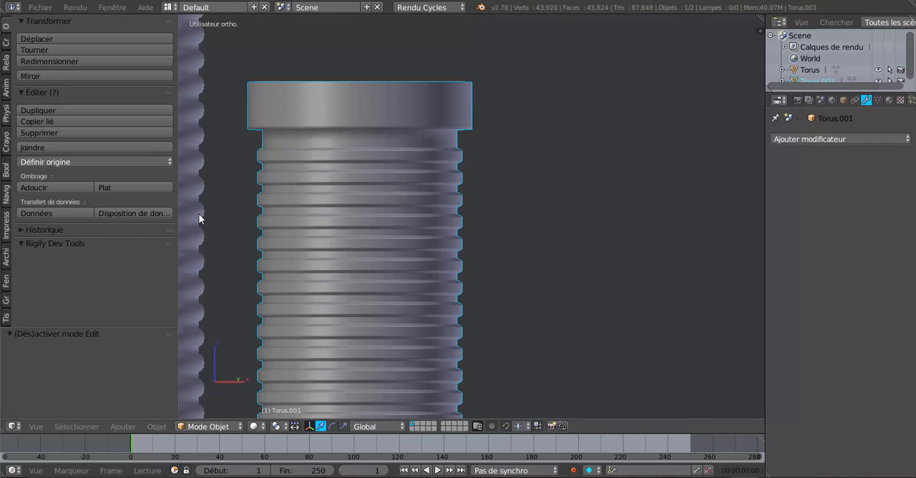
scroll(544, 262, down, 5)
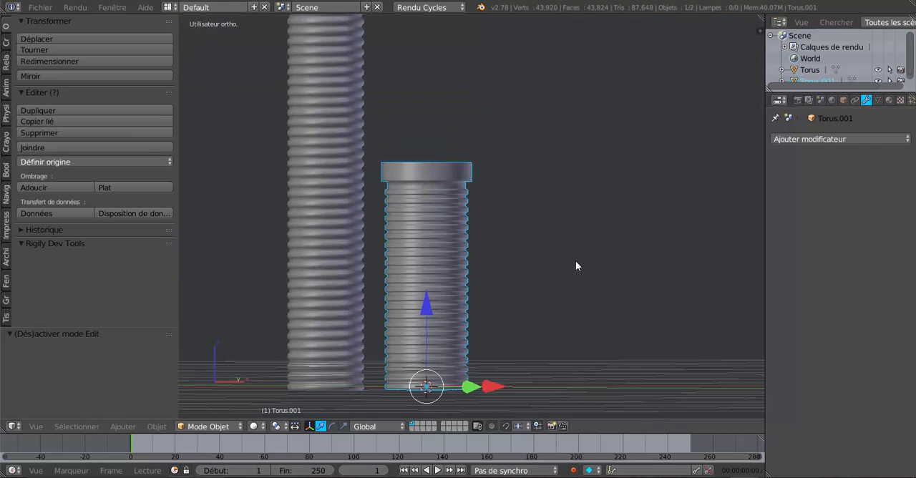
shift+middle_drag(598, 260, 600, 304)
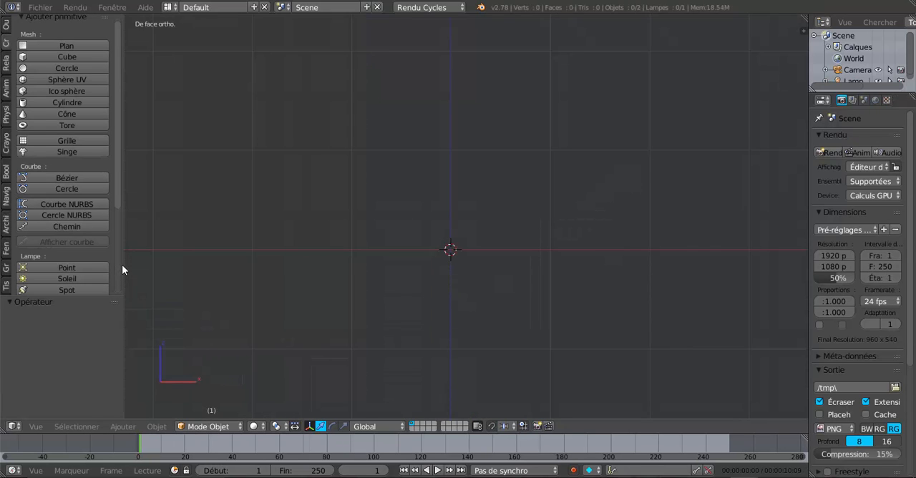
Add a torus mesh with a major radius of 2.71 and a minor radius of 0.16.
drag(122, 259, 153, 249)
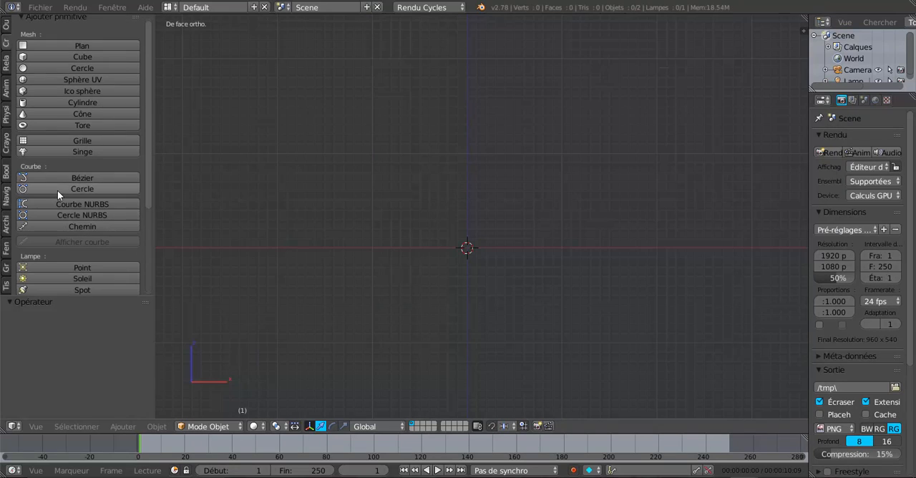
click(42, 126)
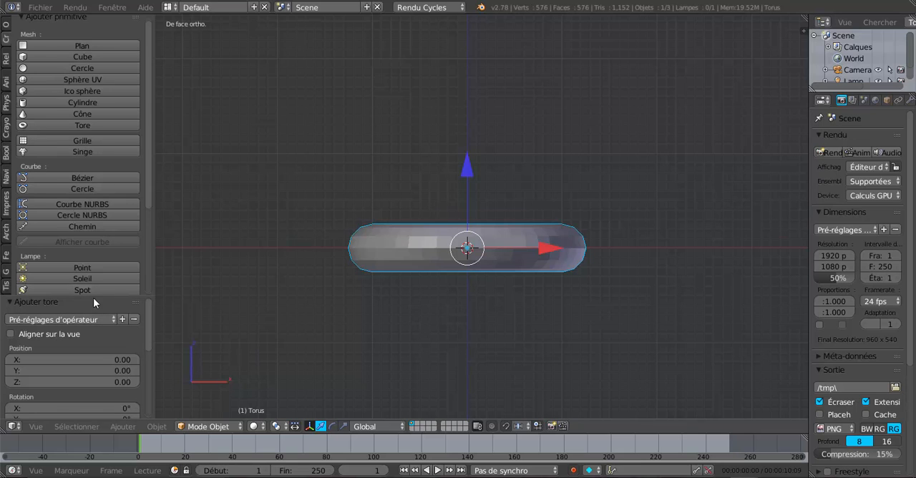
drag(93, 297, 215, 164)
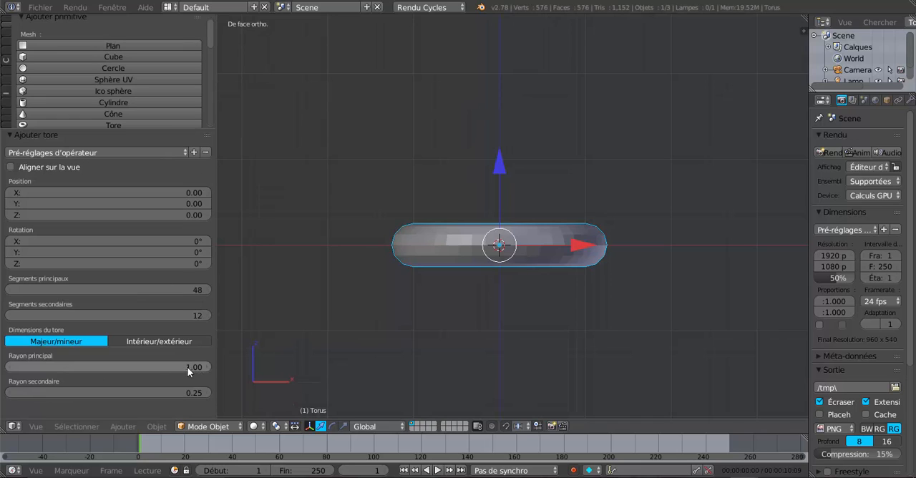
drag(193, 367, 281, 367)
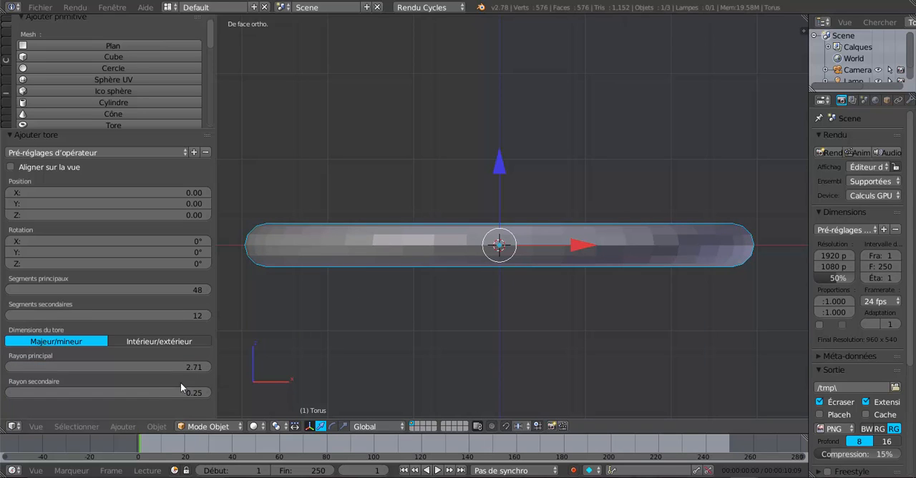
drag(195, 396, 181, 392)
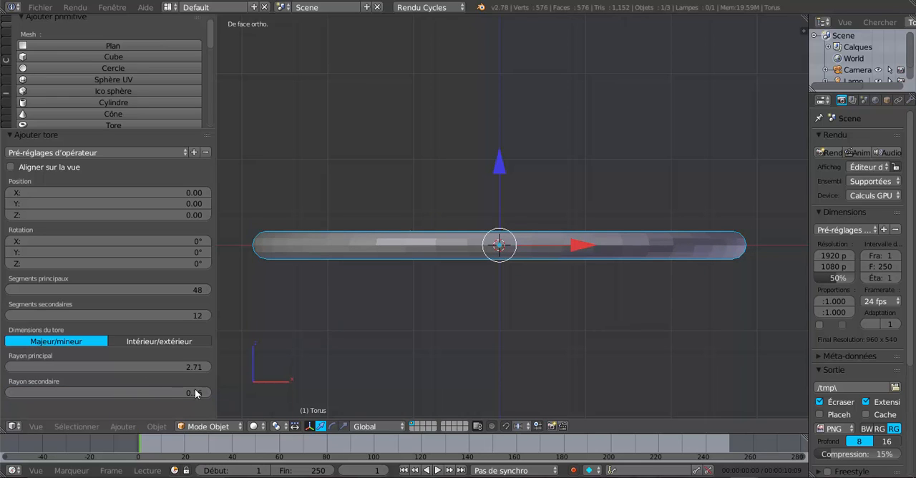
Scale the torus down uniformly by a factor of 0.324.
scroll(465, 265, down, 2)
middle_drag(465, 267, 466, 312)
scroll(479, 301, up, 2)
scroll(479, 302, down, 1)
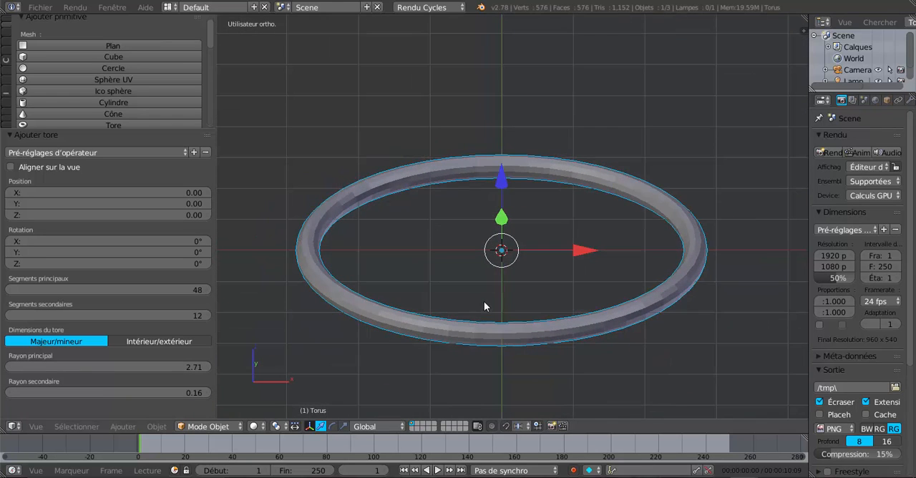
scroll(566, 334, down, 2)
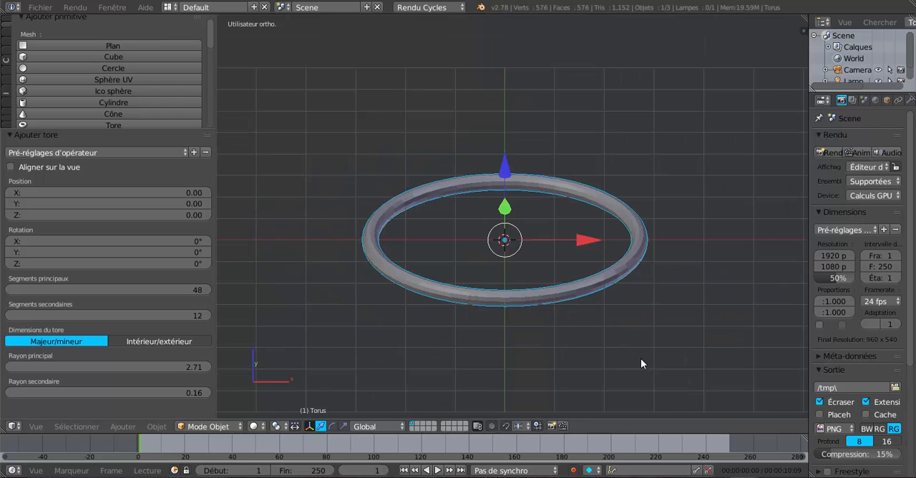
key(s)
click(551, 279)
scroll(551, 280, up, 1)
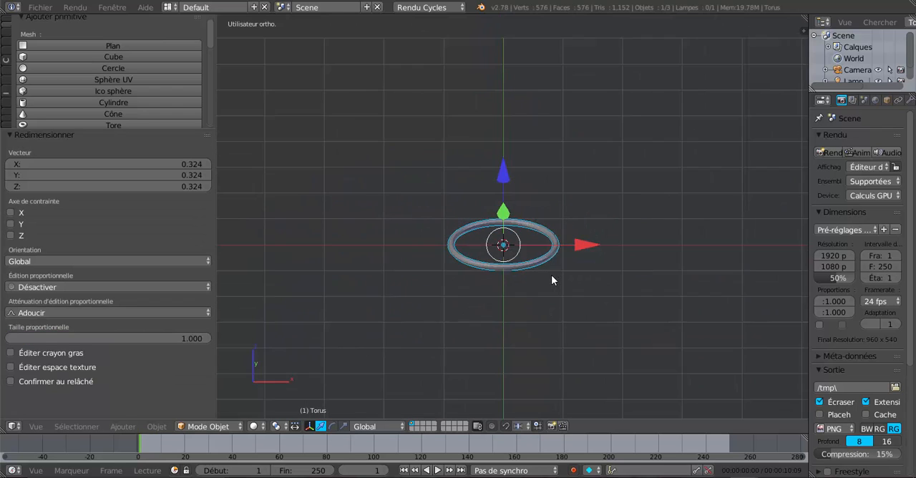
In Edit Mode from the top view, select the three innermost edge loops of the torus and delete their vertices.
middle_drag(552, 275, 548, 358)
scroll(543, 269, up, 5)
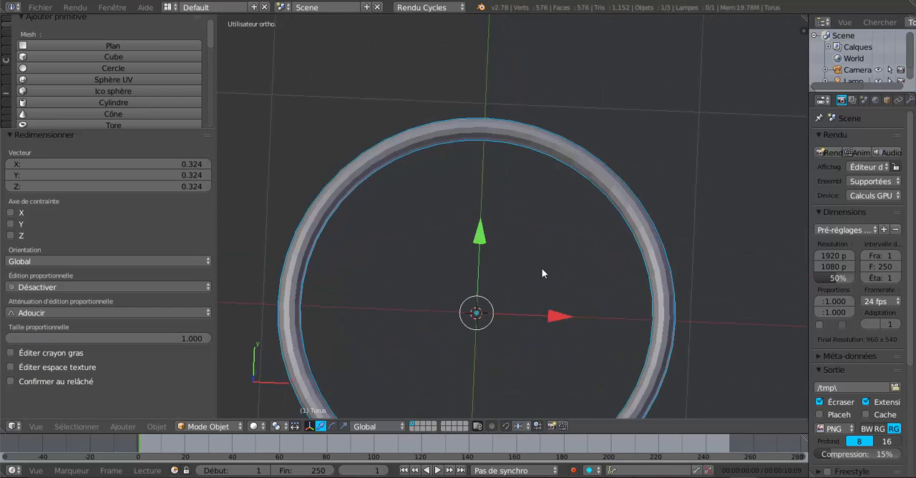
scroll(542, 268, down, 3)
key(KP_7)
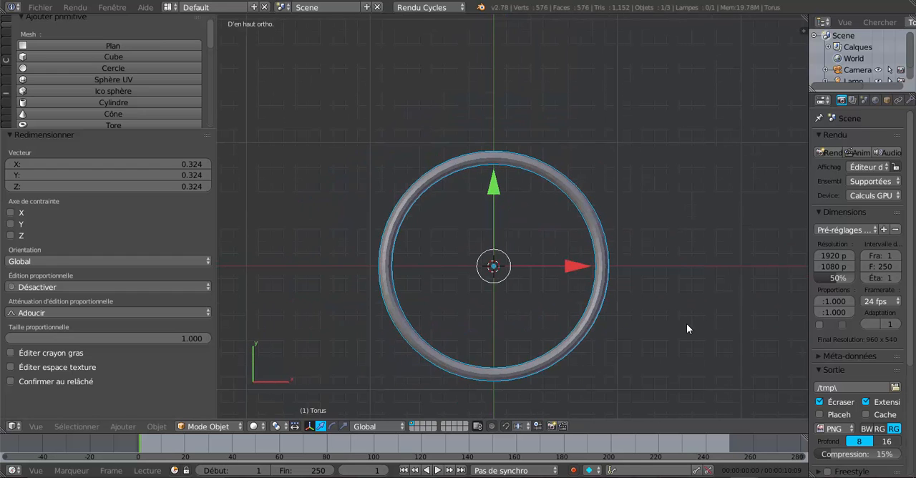
key(Tab)
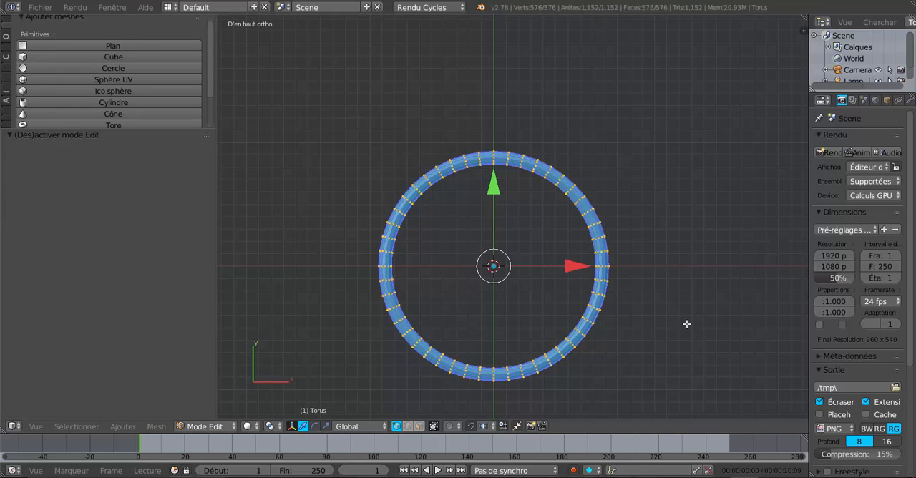
scroll(687, 323, up, 3)
scroll(603, 294, up, 6)
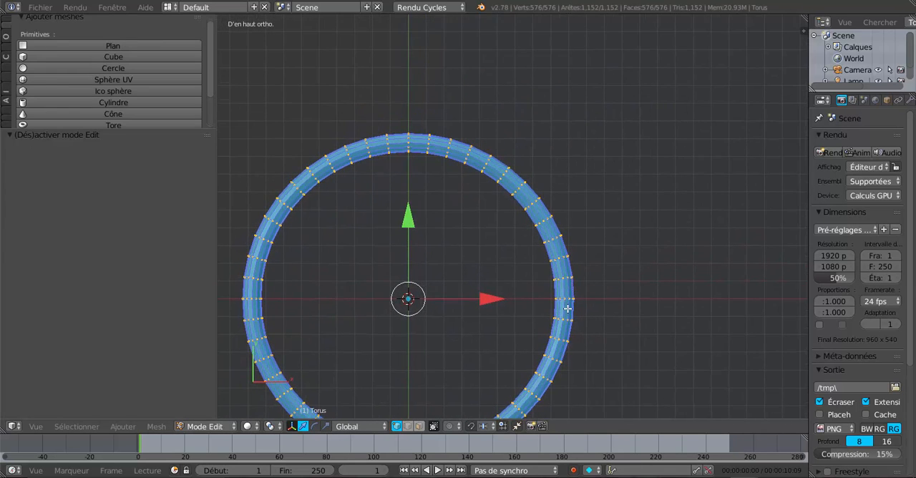
key(a)
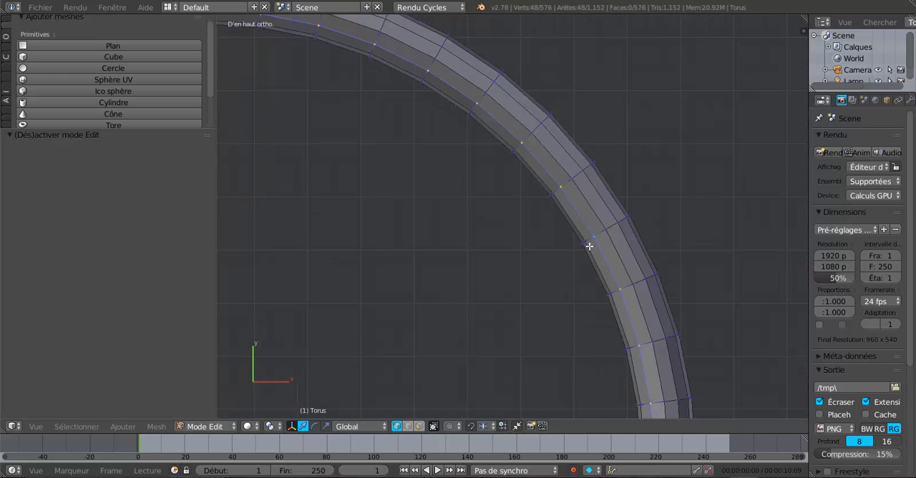
ctrl+alt+right_click(589, 247)
ctrl+alt+shift+right_click(587, 249)
key(x)
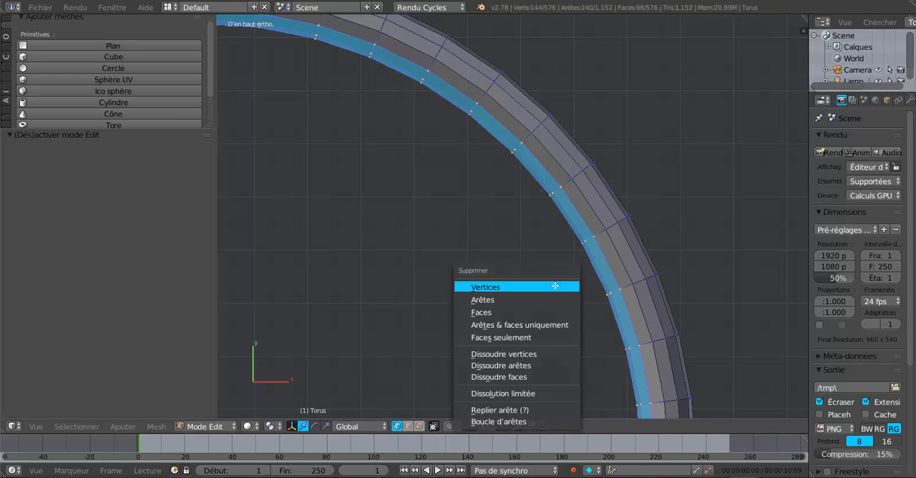
click(552, 288)
alt+right_click(580, 244)
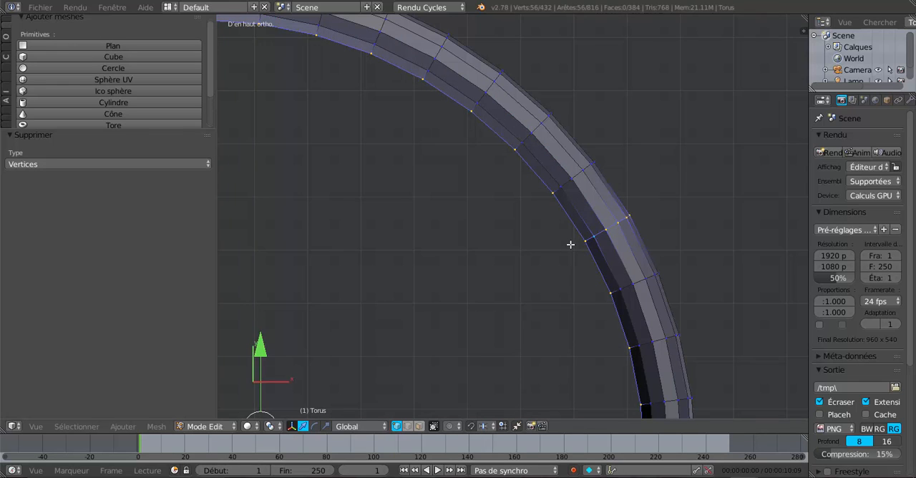
alt+shift+right_click(581, 219)
key(x)
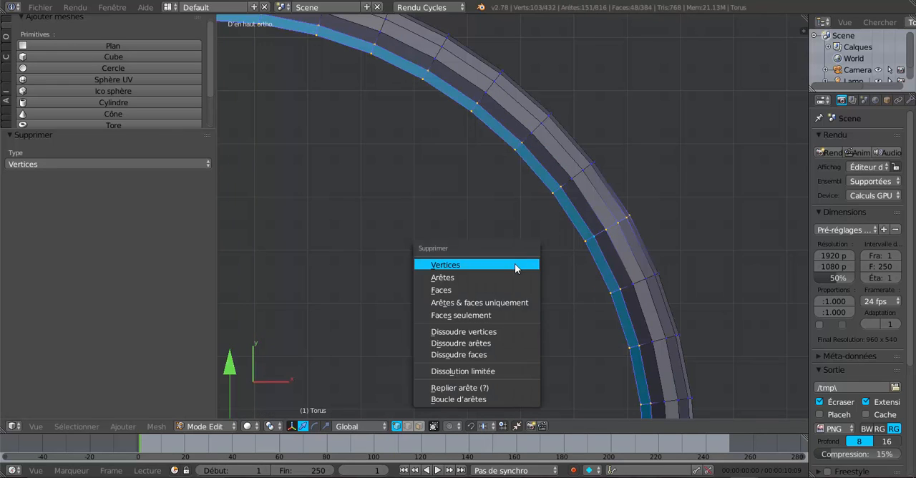
click(515, 263)
key(ctrl+z)
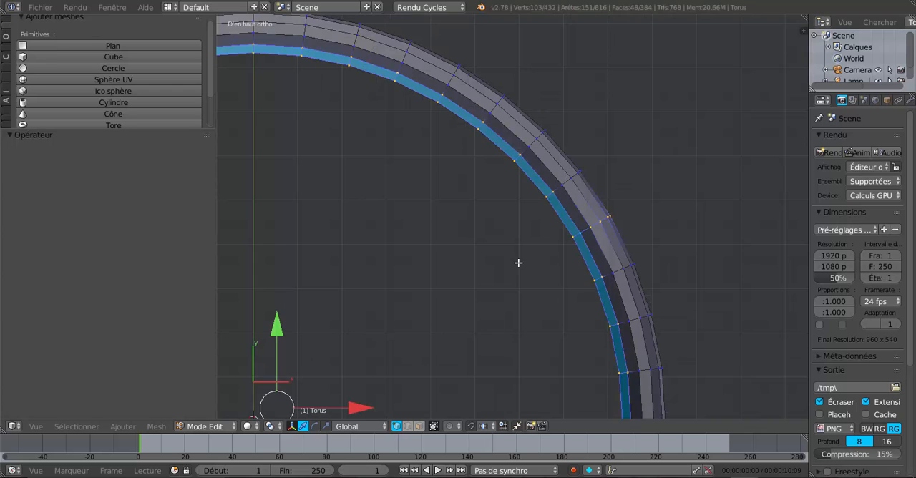
scroll(522, 261, up, 4)
key(ctrl+z)
Select the next pair of edge loops on the torus's inner side and delete their vertices.
alt+right_click(588, 226)
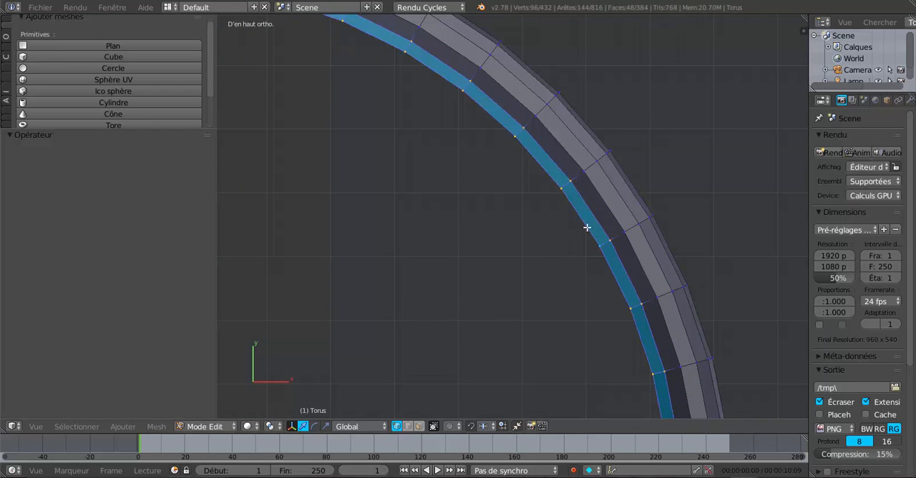
key(x)
click(550, 258)
Select the upper inner edge loop of the trimmed torus, extrude it and raise it about 0.007 along Z.
scroll(549, 259, down, 5)
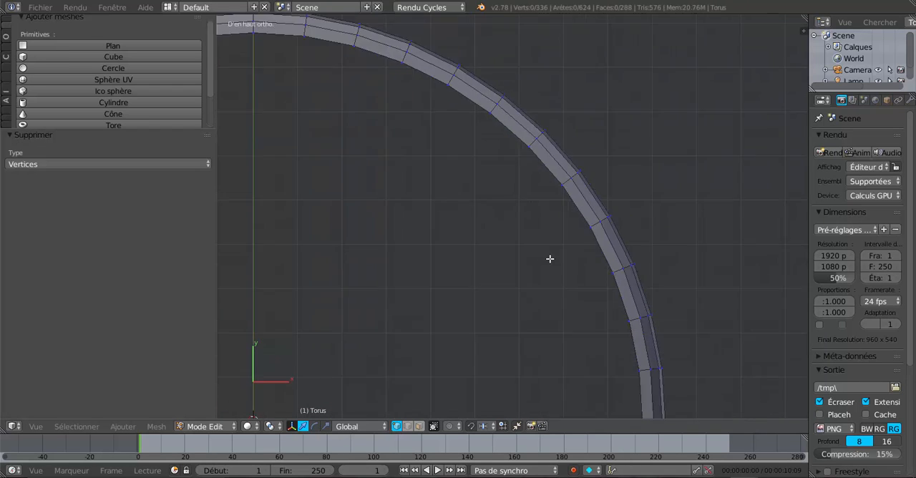
middle_drag(512, 274, 548, 170)
shift+middle_drag(522, 348, 437, 299)
scroll(551, 219, up, 2)
scroll(558, 307, up, 1)
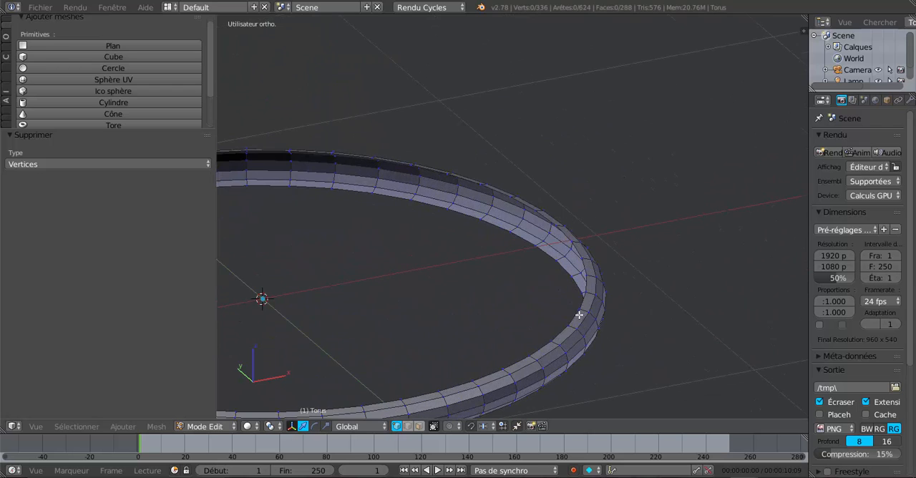
alt+right_click(583, 298)
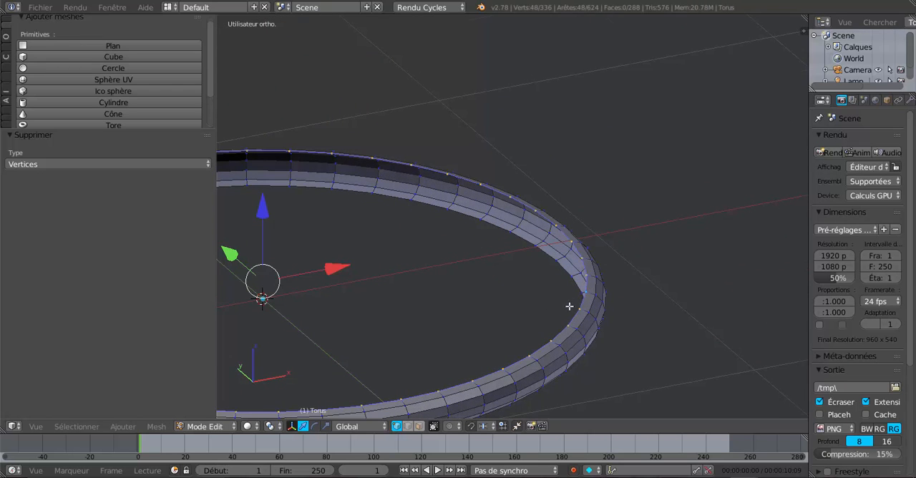
scroll(573, 307, down, 2)
shift+middle_drag(575, 358, 670, 312)
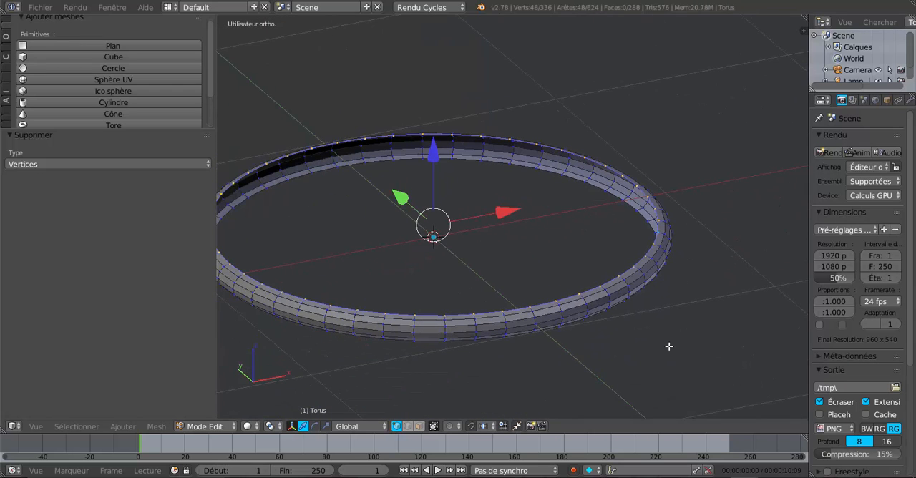
key(e)
right_click(669, 346)
scroll(525, 326, up, 2)
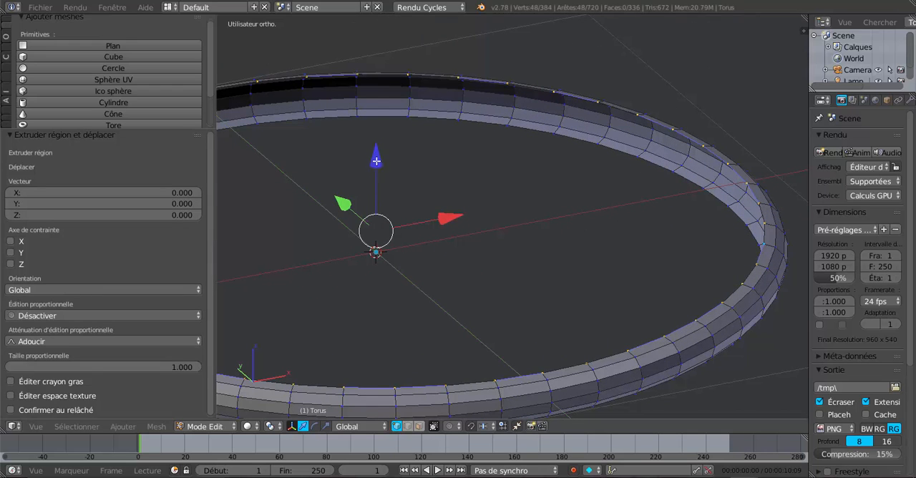
drag(377, 161, 384, 142)
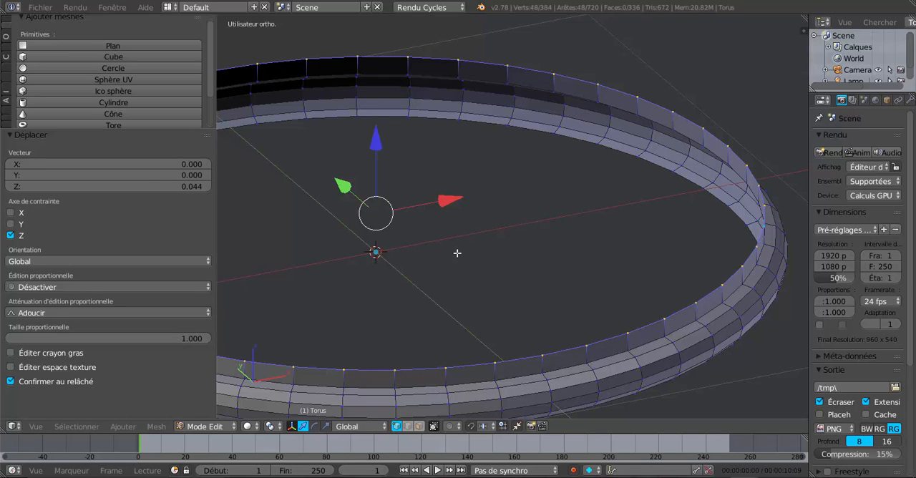
drag(378, 139, 380, 155)
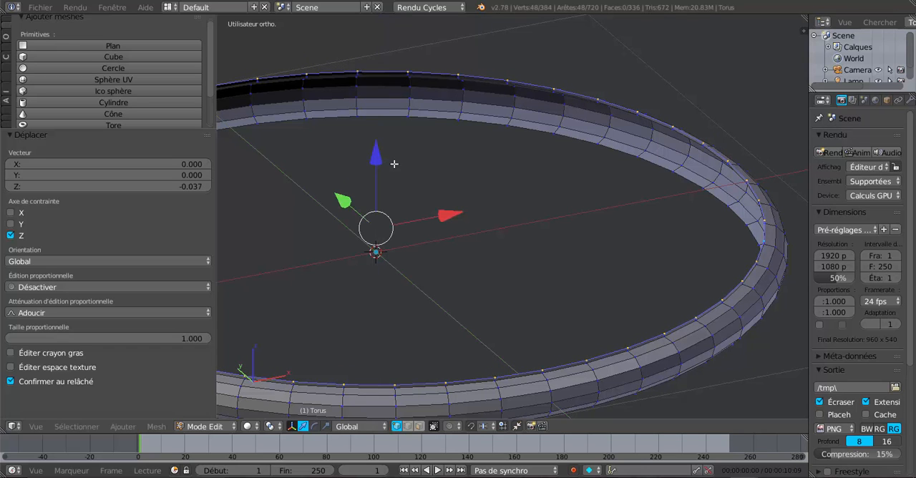
Extrude the same edge loop once more and raise it about 0.048 along Z to form a straight collar.
key(e)
right_click(501, 242)
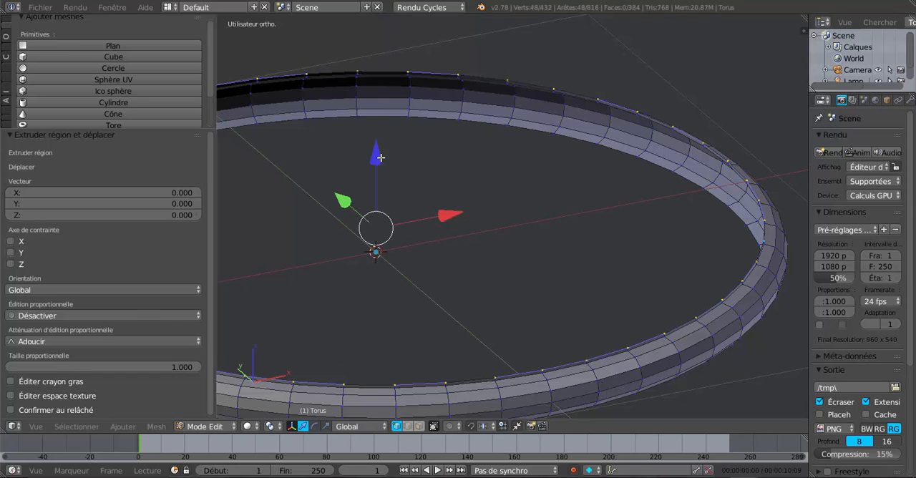
drag(376, 153, 382, 153)
middle_drag(730, 307, 685, 309)
scroll(709, 291, down, 3)
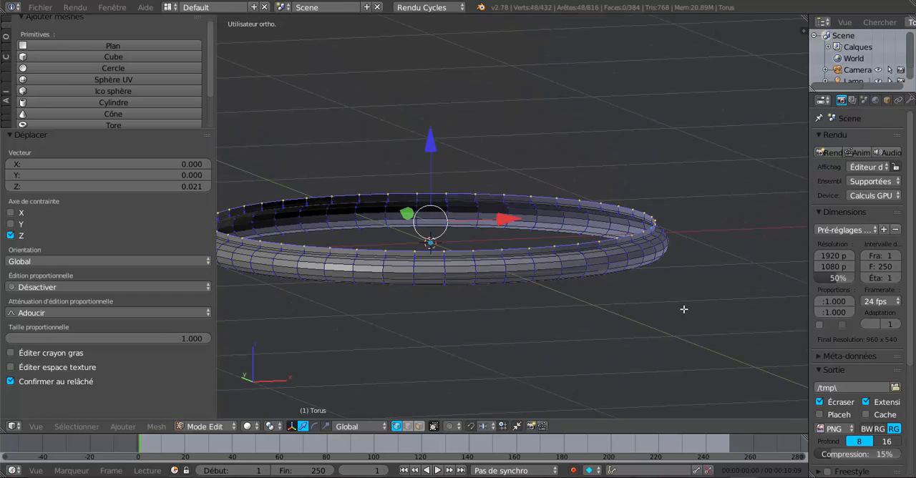
mouse_move(430, 154)
mouse_down()
mouse_move(431, 133)
mouse_move(436, 143)
mouse_up()
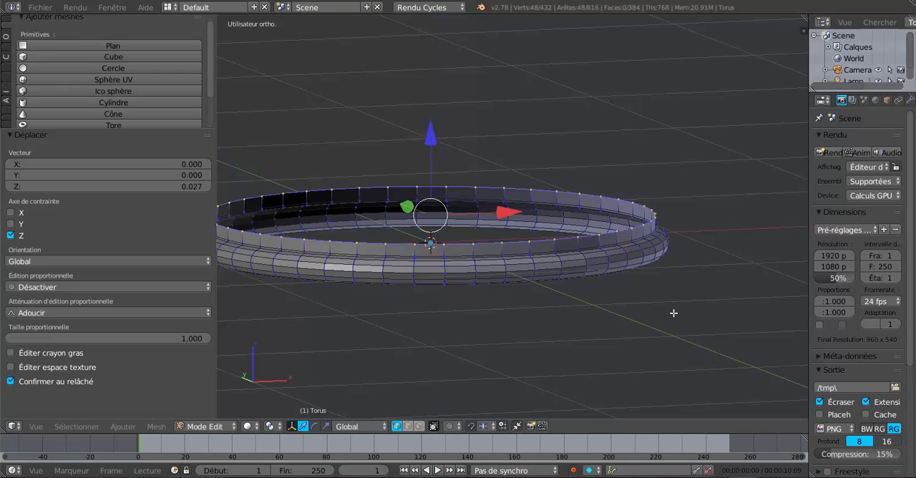
Select the edge loop around the middle of the rib's outer side and examine the ring's profile.
scroll(673, 313, up, 2)
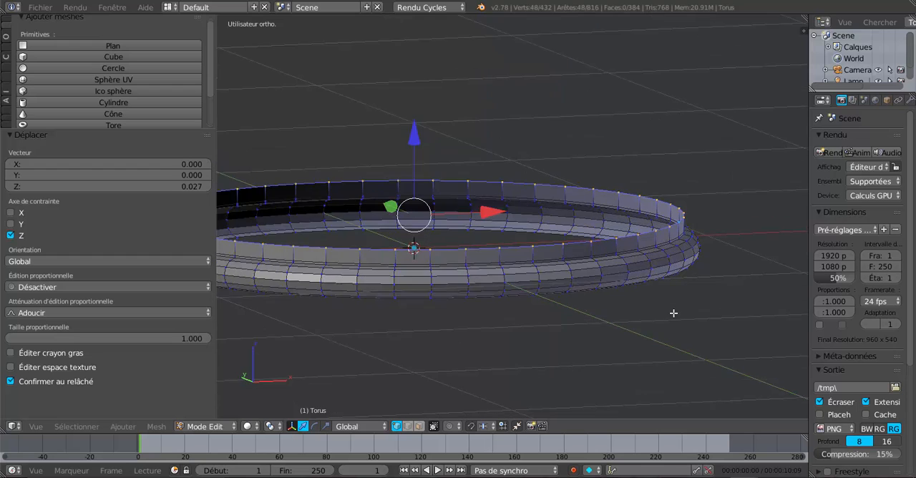
shift+middle_drag(675, 312, 574, 236)
scroll(575, 237, up, 2)
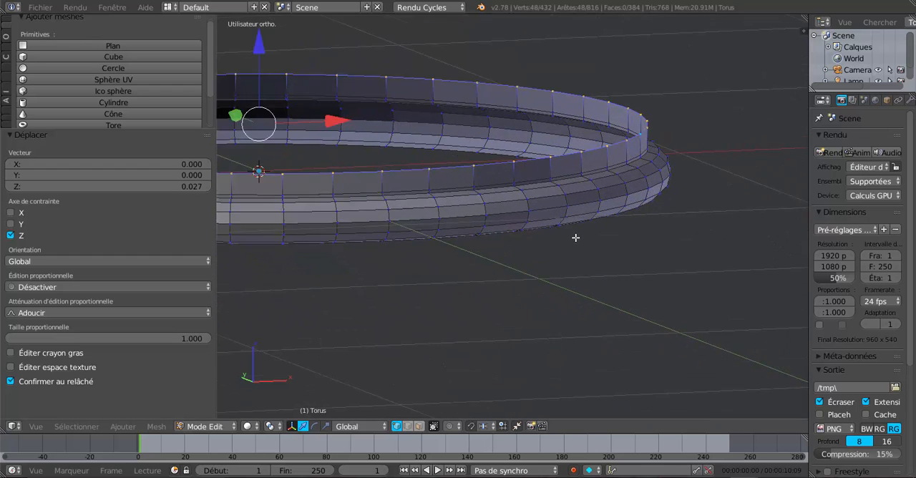
alt+right_click(635, 193)
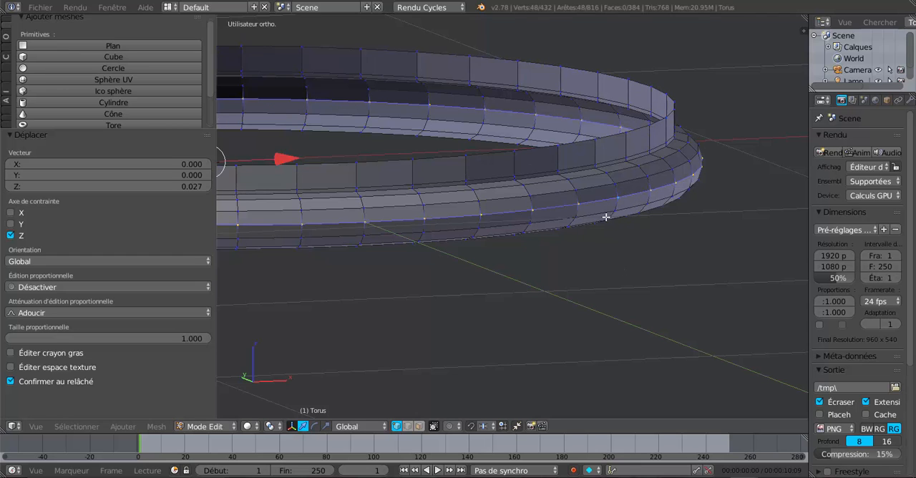
scroll(554, 214, down, 1)
scroll(554, 215, down, 2)
shift+middle_drag(613, 304, 688, 342)
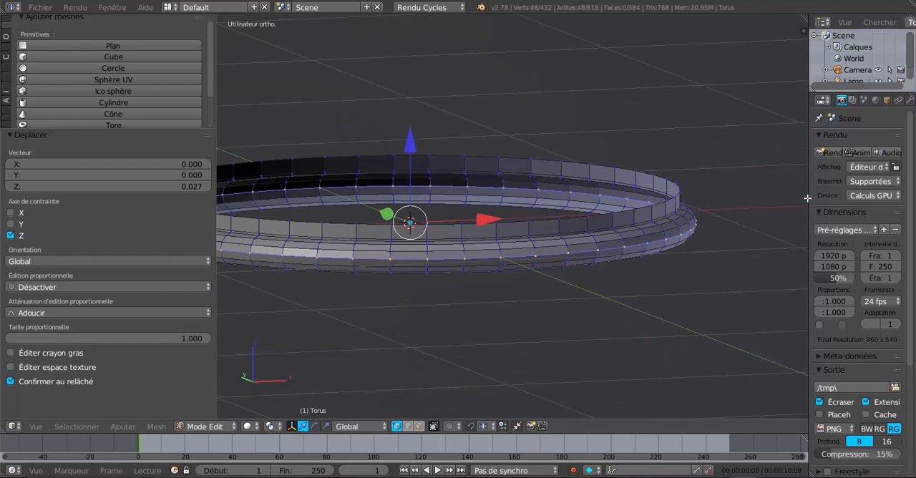
Widen the properties area and add an Array (Tableau) modifier to the torus.
drag(809, 194, 686, 197)
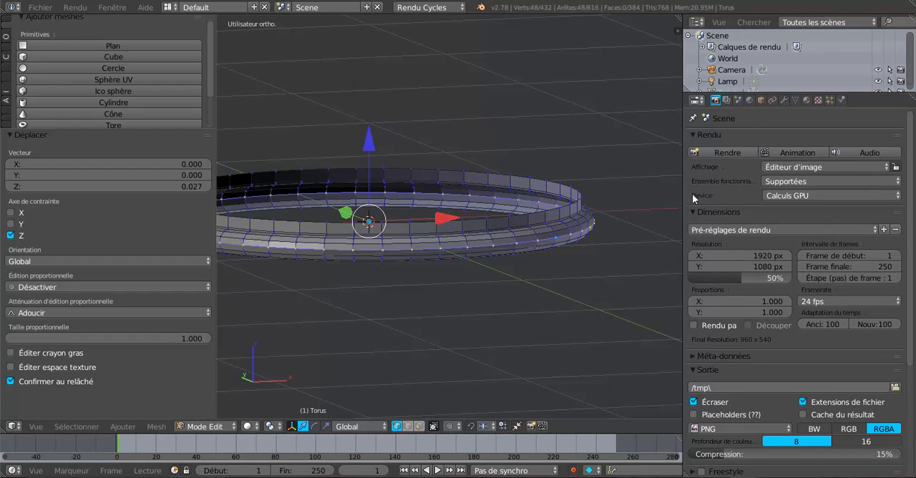
click(784, 101)
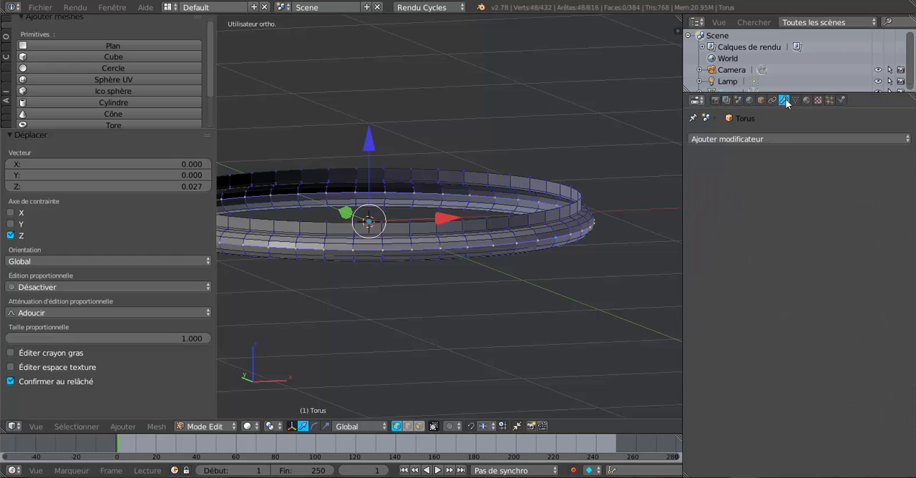
click(784, 139)
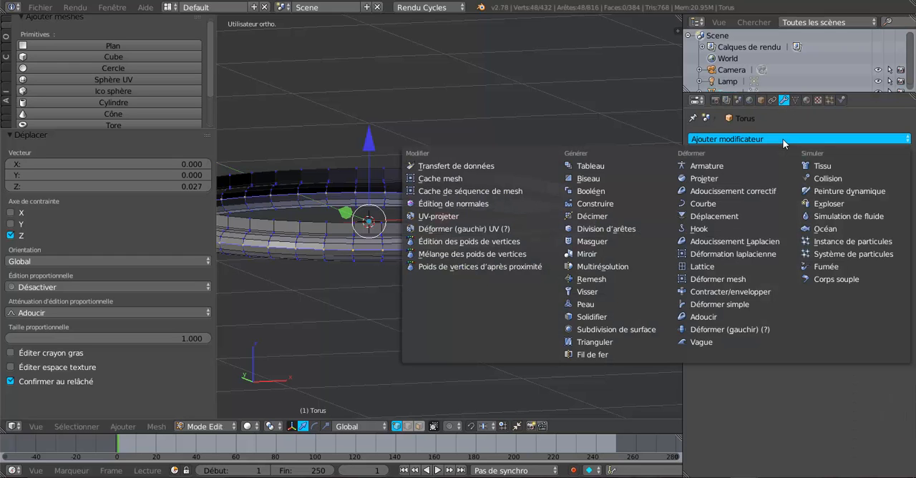
click(587, 167)
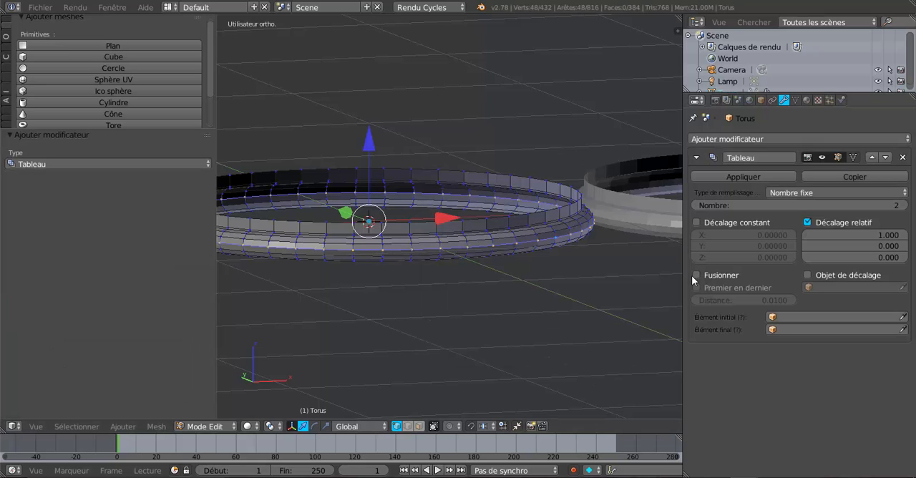
Set the Array modifier's relative offset to 0 on X and 1 on Z, narrowing the tool shelf for more viewport space.
click(887, 236)
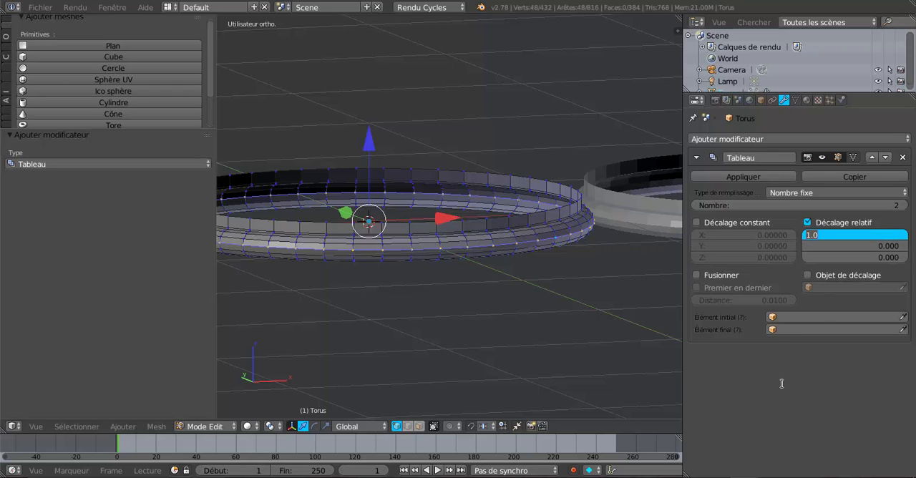
text(0)
key(Return)
scroll(534, 291, down, 3)
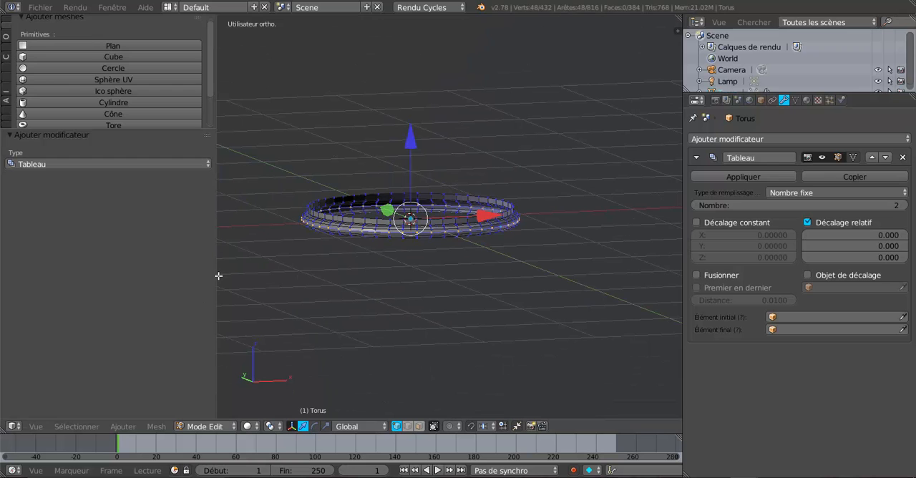
drag(219, 275, 46, 283)
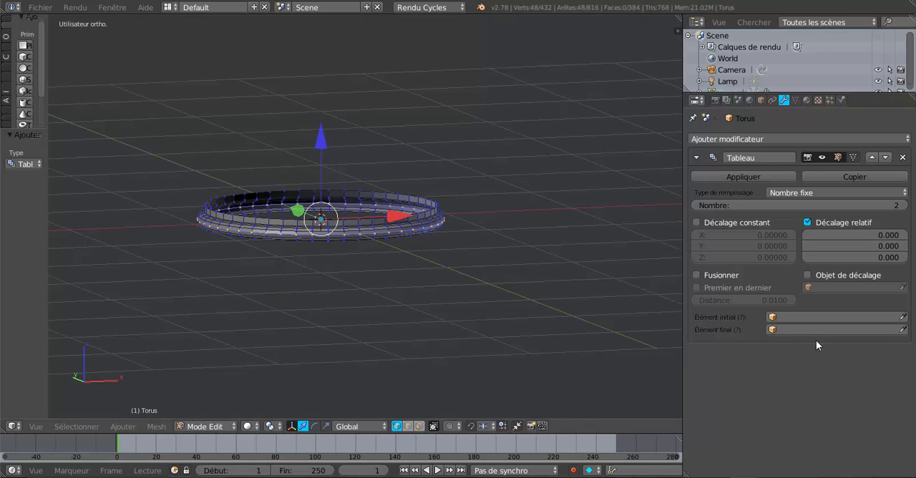
click(872, 259)
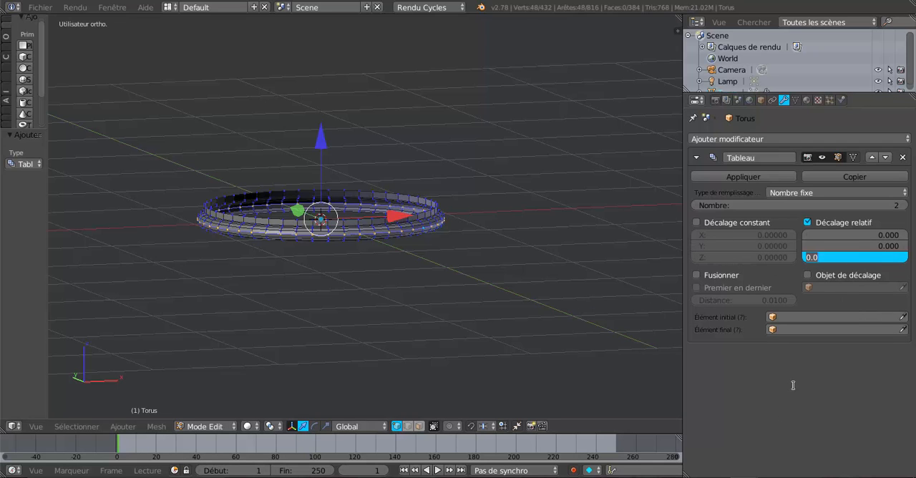
text(1)
key(Return)
scroll(464, 259, up, 3)
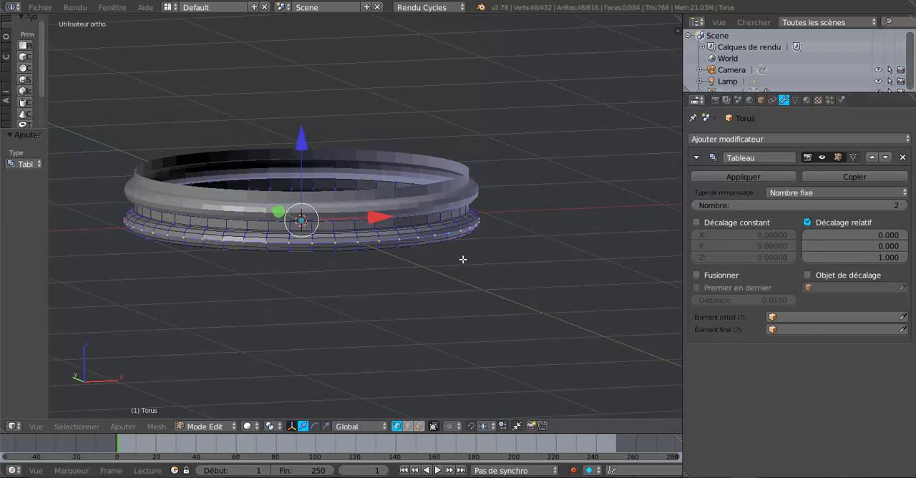
shift+middle_drag(413, 267, 487, 284)
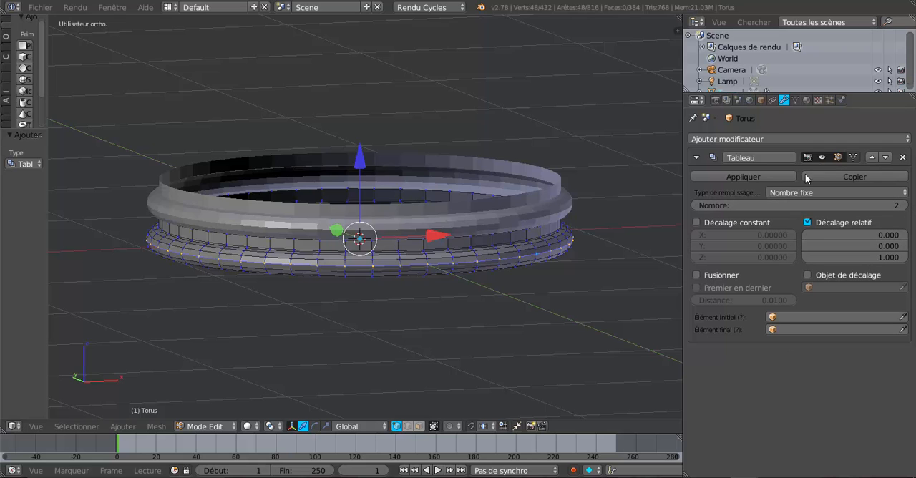
Enable merging (Fusionner) of the adjoining vertices in the Array modifier.
scroll(525, 277, up, 1)
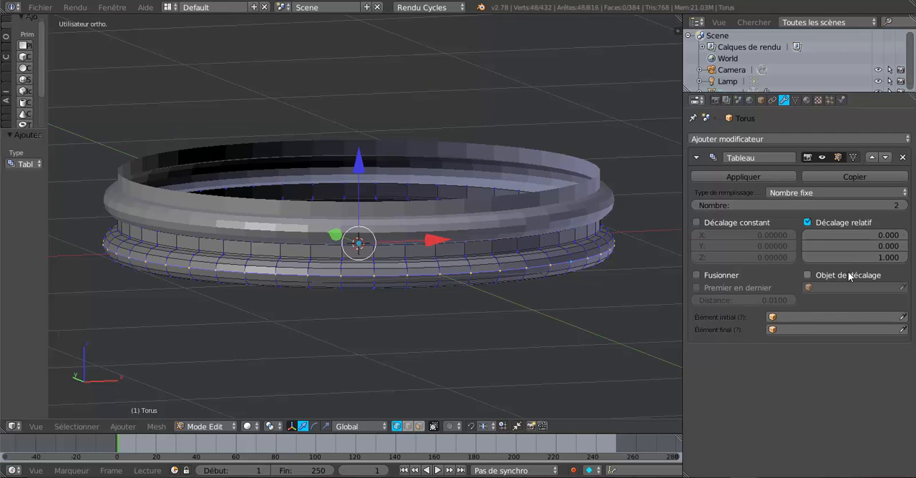
click(698, 275)
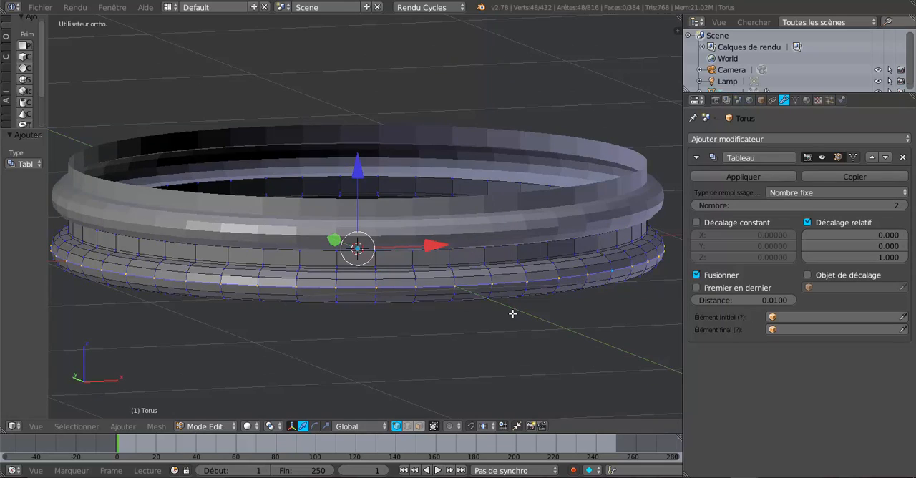
scroll(537, 313, up, 1)
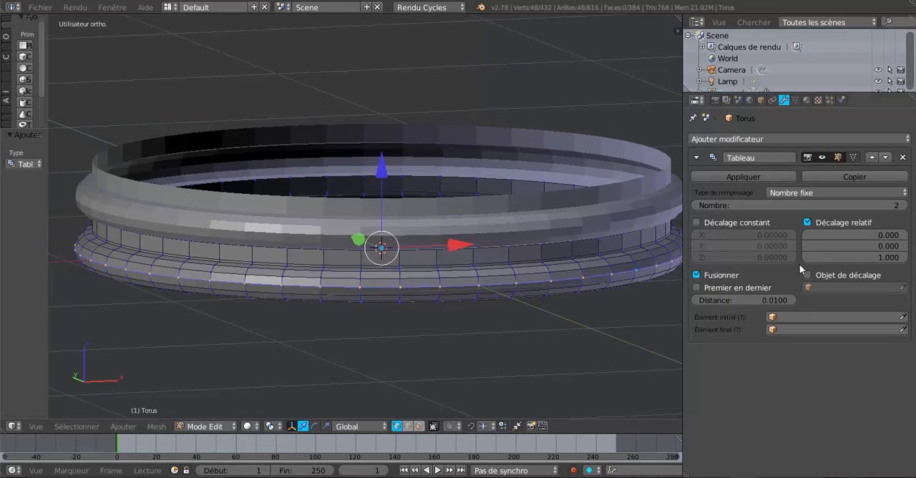
Return to Object Mode, enlarge the tool shelf and apply smooth shading (Adoucir) to the ringed torus.
key(Tab)
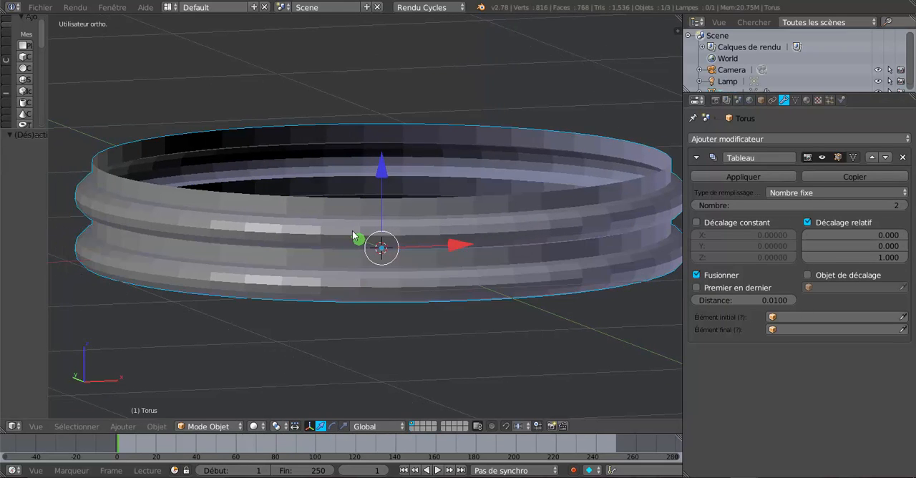
click(7, 23)
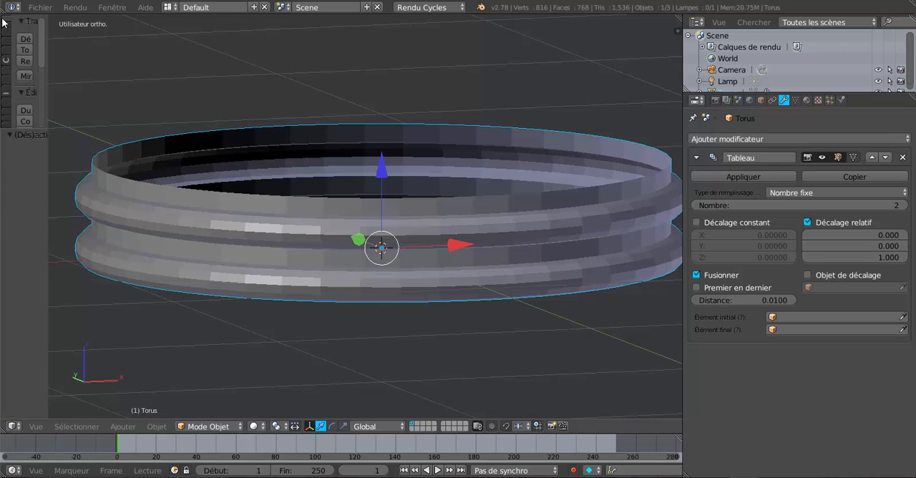
drag(47, 50, 154, 50)
drag(99, 210, 99, 381)
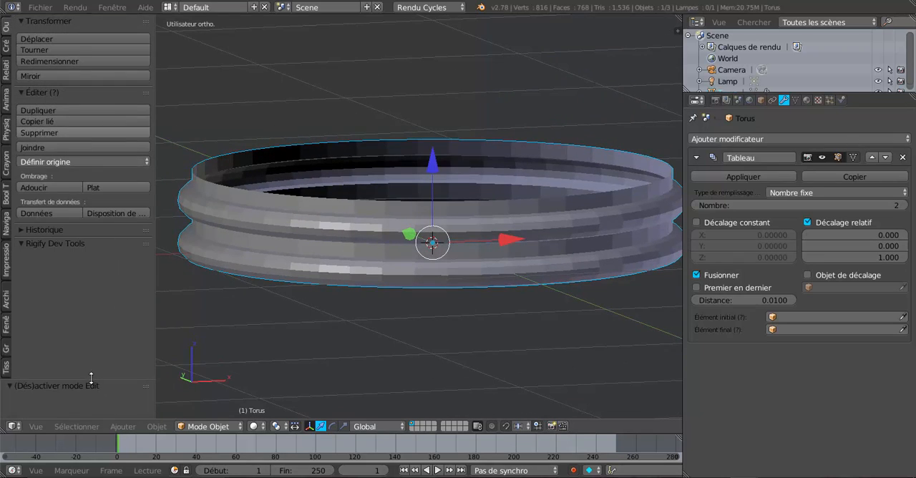
click(69, 187)
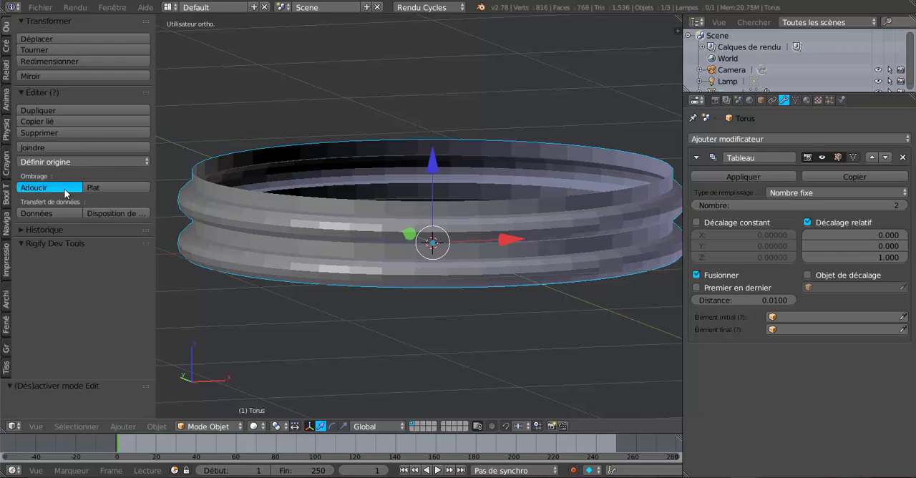
scroll(363, 317, down, 3)
key(Tab)
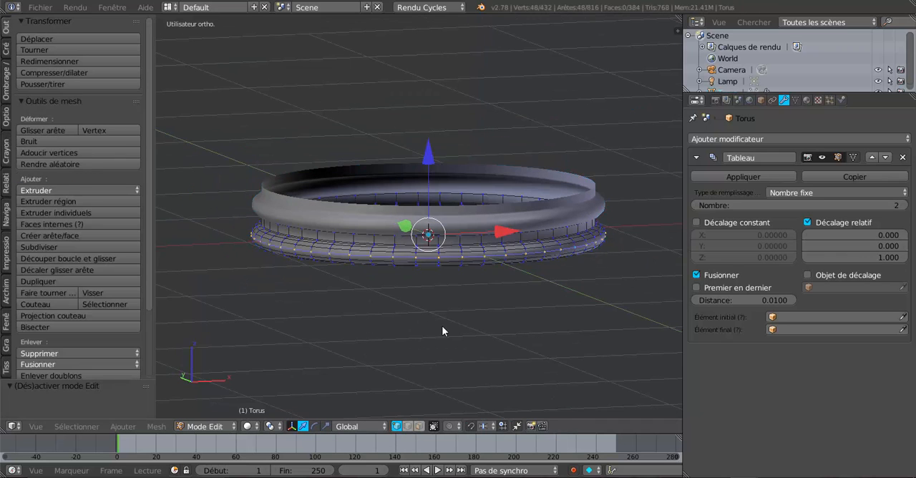
key(Tab)
middle_drag(403, 330, 379, 324)
scroll(379, 326, up, 1)
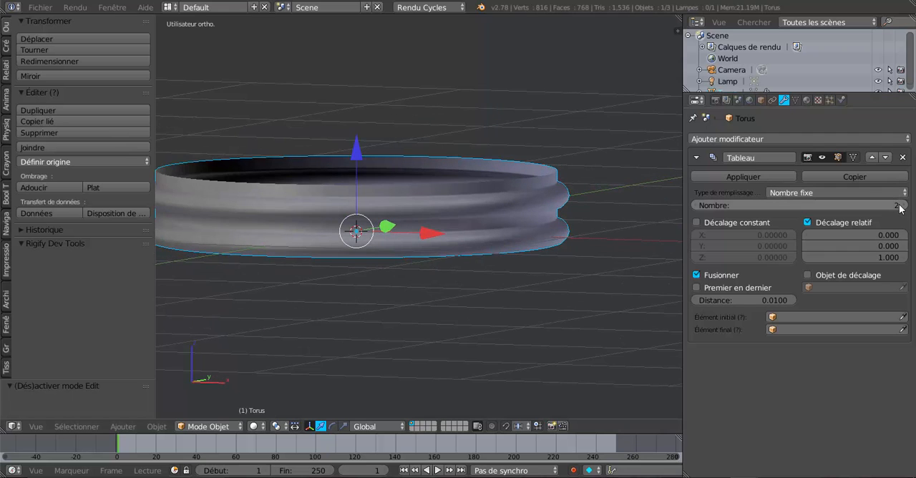
Raise the Array modifier's count to 59 to stack the ribs into a tall tube.
scroll(575, 289, down, 5)
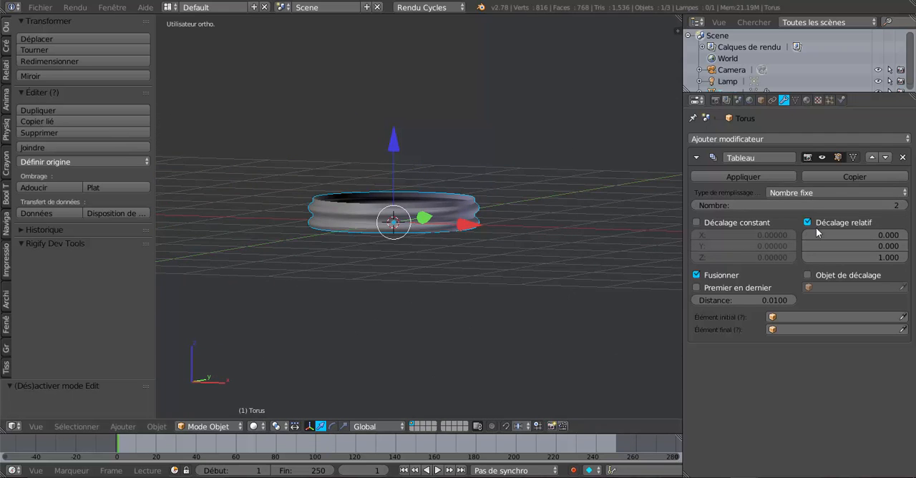
mouse_move(869, 208)
mouse_down()
mouse_move(895, 209)
mouse_move(866, 205)
mouse_move(875, 205)
mouse_up()
scroll(568, 272, down, 3)
shift+scroll(544, 244, up, 3)
shift+middle_drag(640, 216, 623, 314)
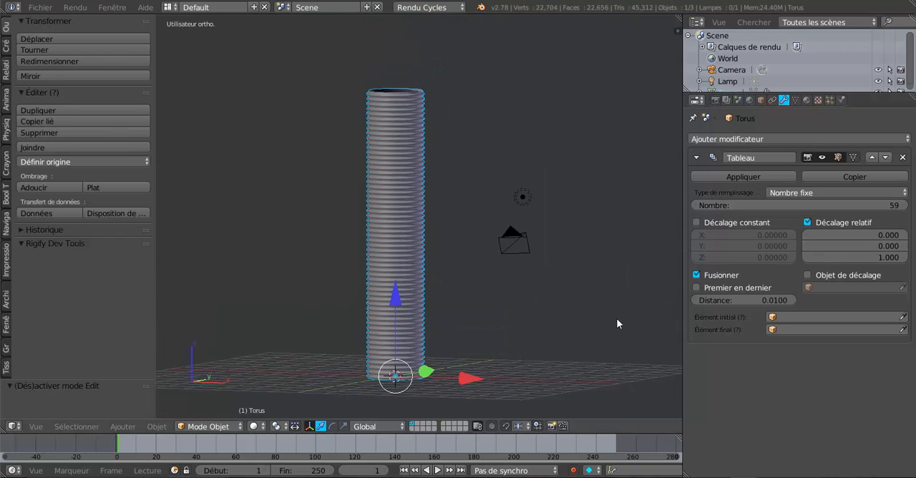
Scale the ringed tube down uniformly to about 0.31 of its size.
scroll(604, 326, up, 1)
key(s)
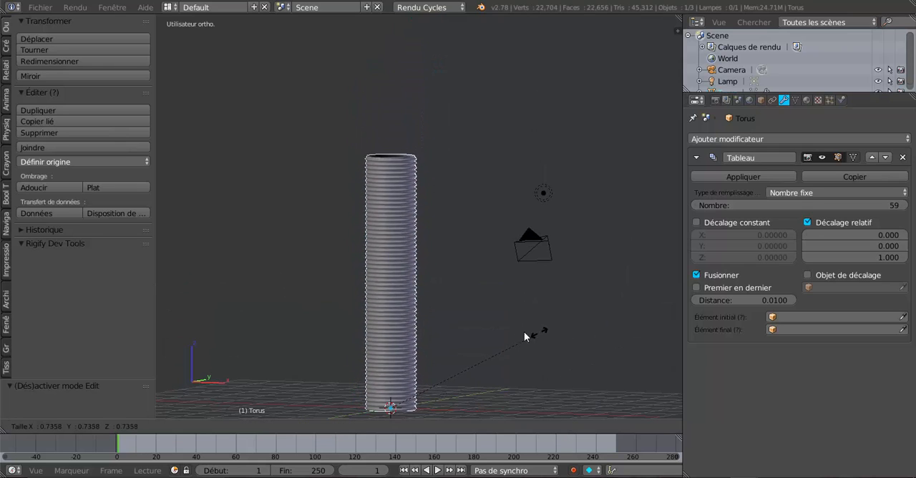
click(451, 370)
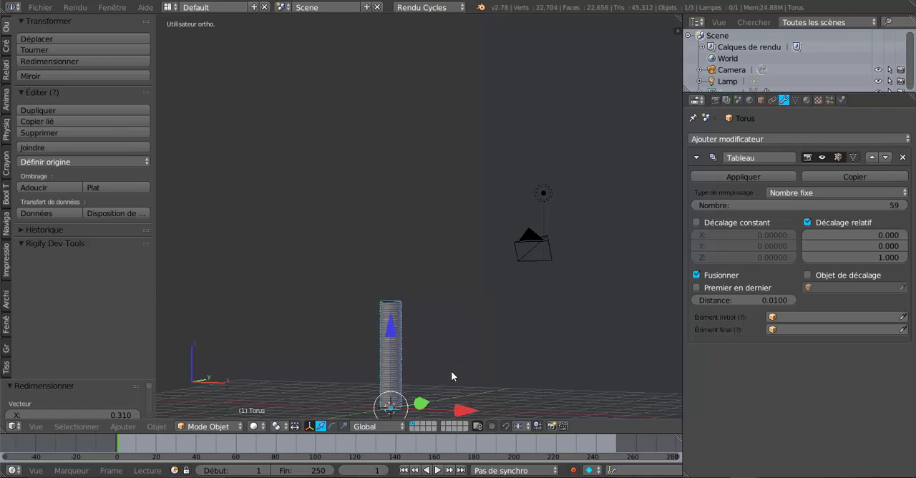
Examine the smooth, rounded ribs along the side of the tube up close.
middle_drag(451, 371, 501, 221)
scroll(475, 260, up, 5)
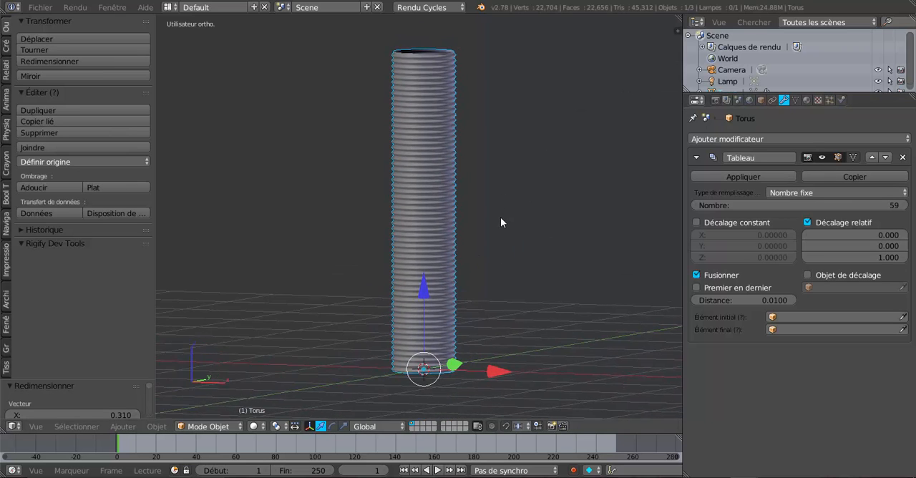
scroll(499, 223, up, 6)
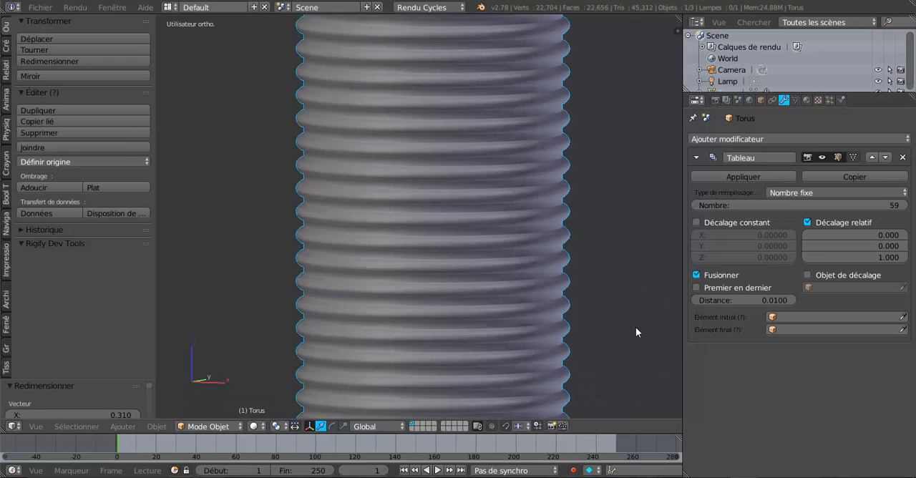
scroll(546, 306, up, 1)
scroll(546, 310, up, 1)
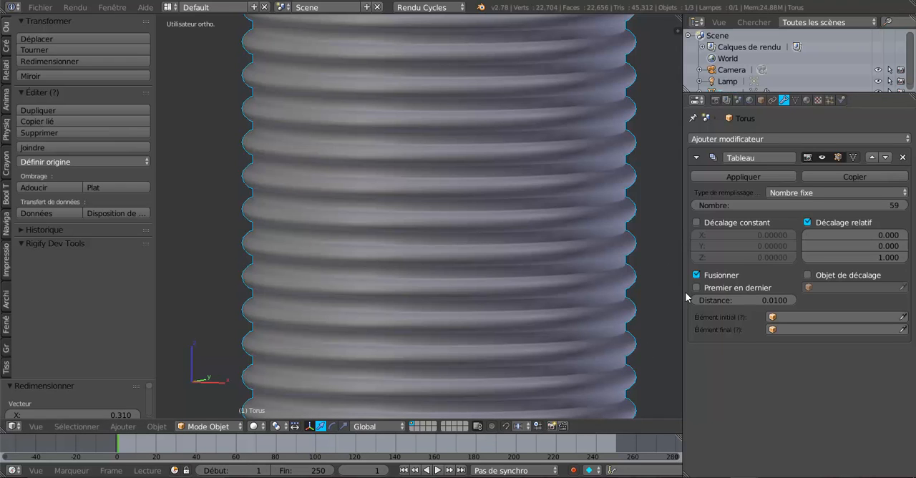
scroll(563, 331, down, 5)
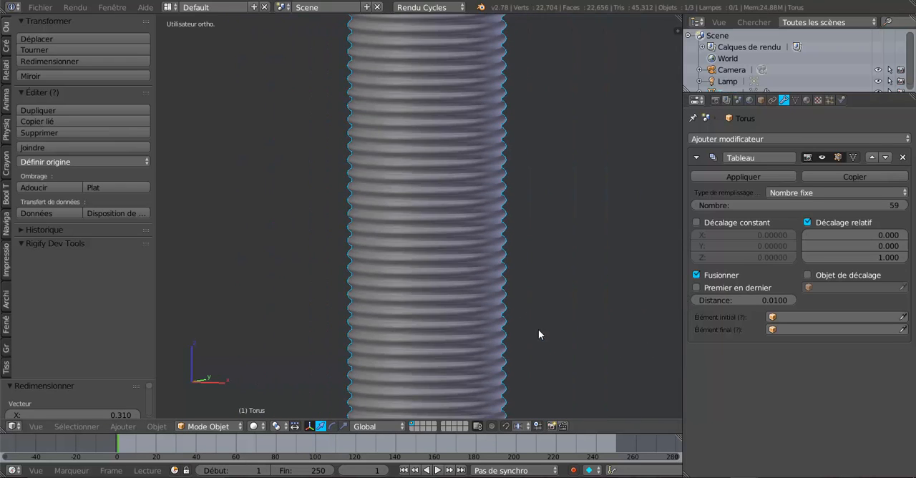
scroll(556, 348, down, 3)
In Edit Mode, dissolve the selected edge loop running around the outer face of the base ring.
shift+middle_drag(544, 267, 527, 84)
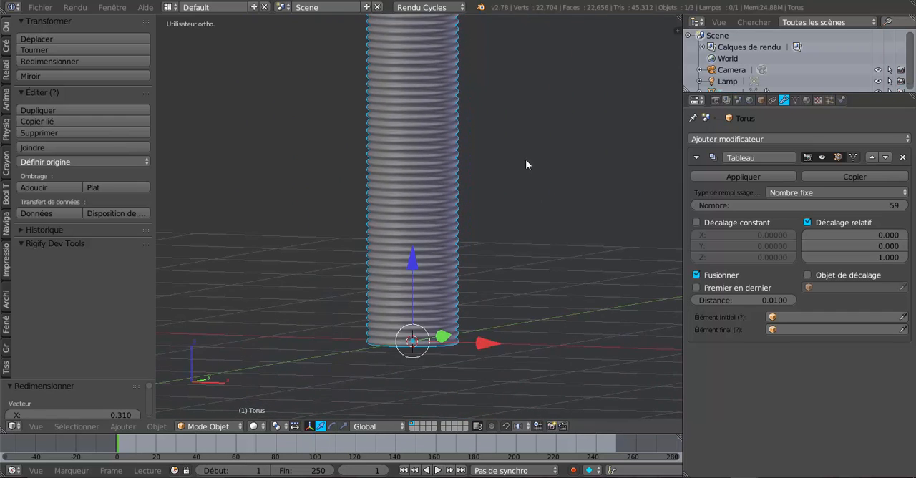
scroll(521, 180, up, 3)
shift+middle_drag(473, 303, 464, 198)
scroll(445, 243, up, 3)
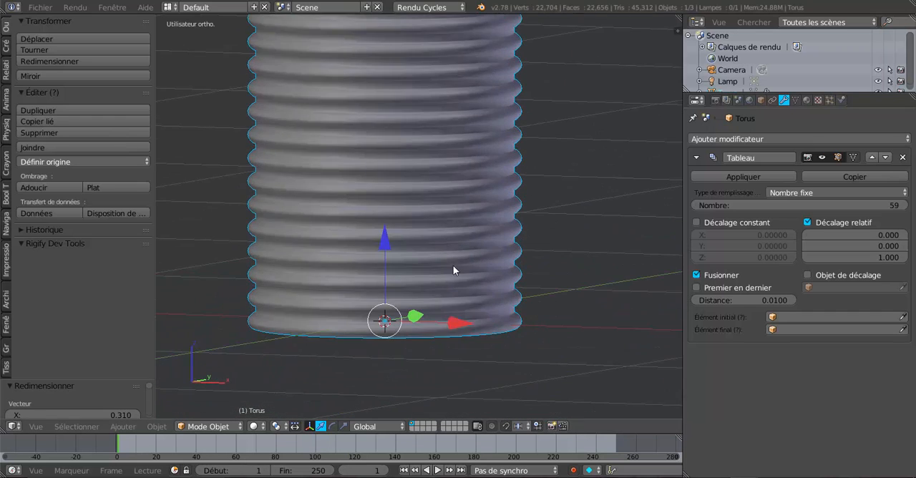
scroll(468, 268, up, 2)
key(Tab)
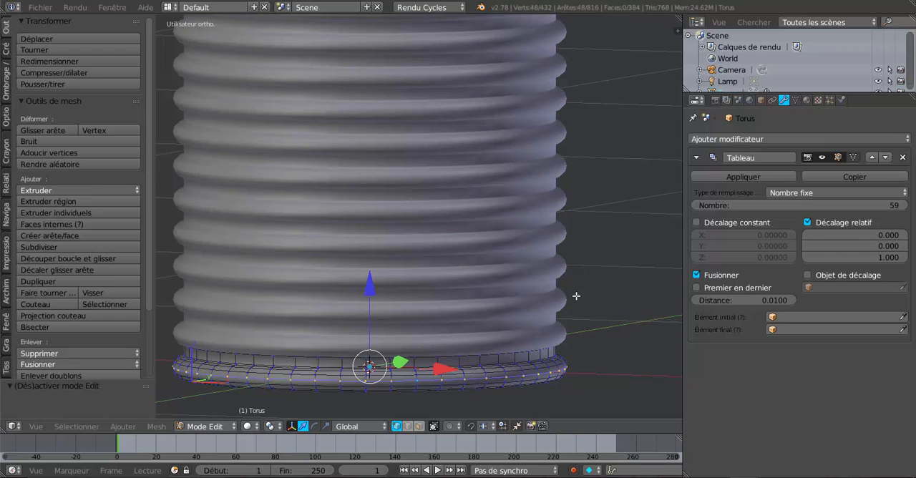
shift+middle_drag(566, 378, 533, 222)
scroll(531, 227, up, 2)
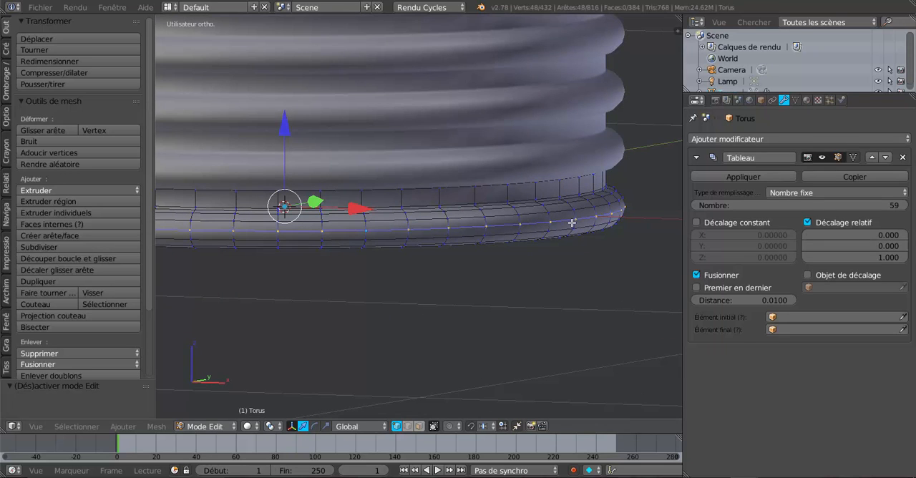
key(x)
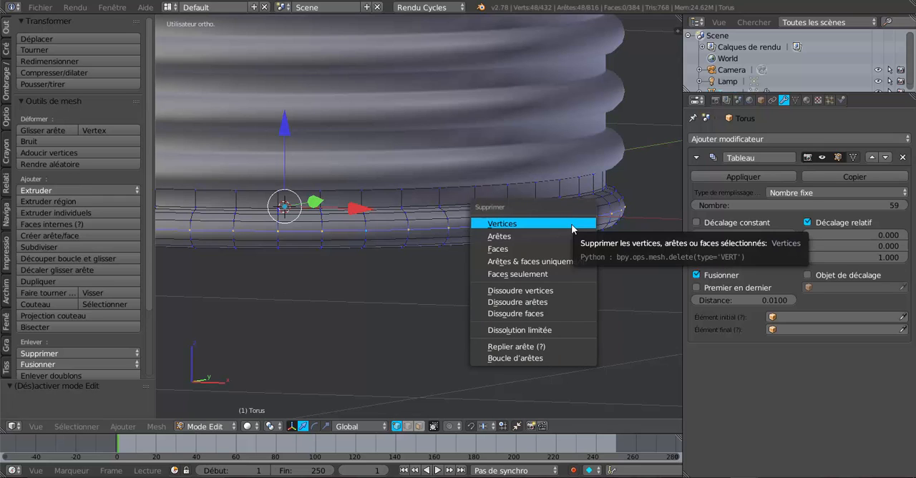
click(548, 302)
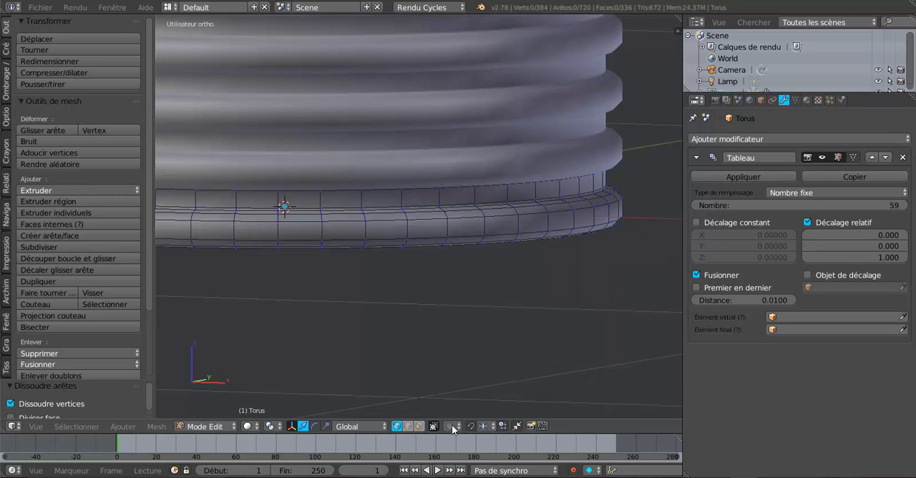
Select the base ring's outer face loop and stretch it along Z by about 1.43, then about 1.17 more.
click(420, 426)
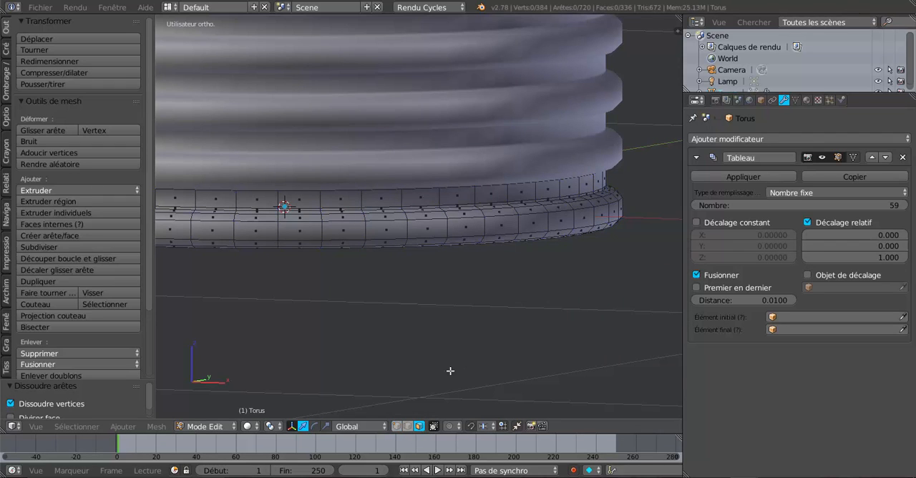
alt+right_click(521, 224)
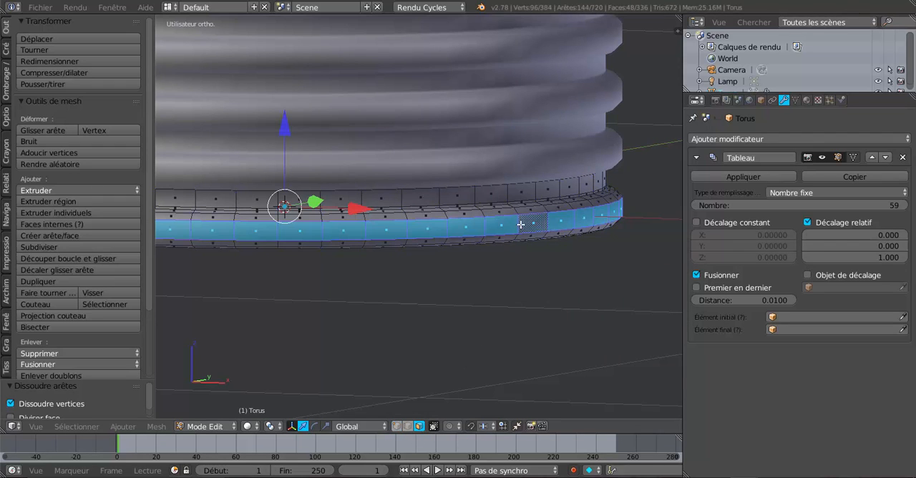
click(326, 426)
drag(292, 131, 291, 92)
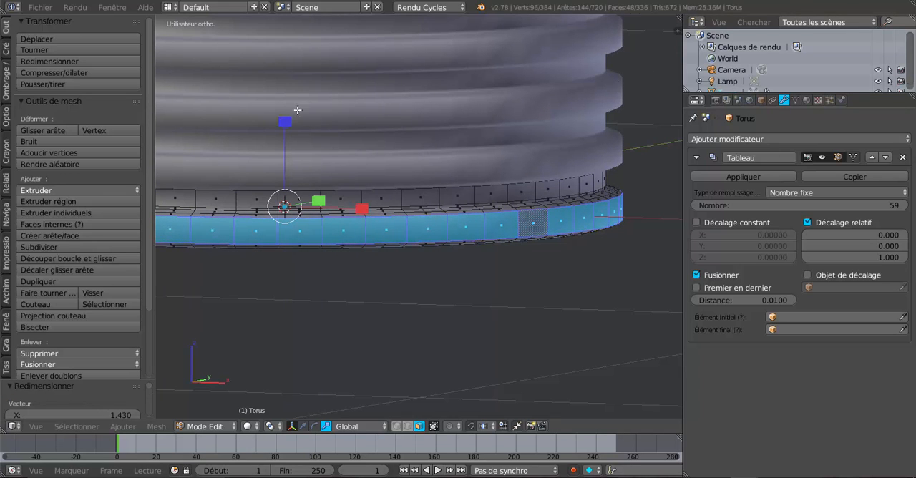
mouse_move(285, 123)
mouse_down()
mouse_move(282, 188)
mouse_move(299, 115)
mouse_up()
Add two loop cuts on the ring's outer face band, one close to its upper edge and one close to its lower edge.
scroll(466, 292, up, 1)
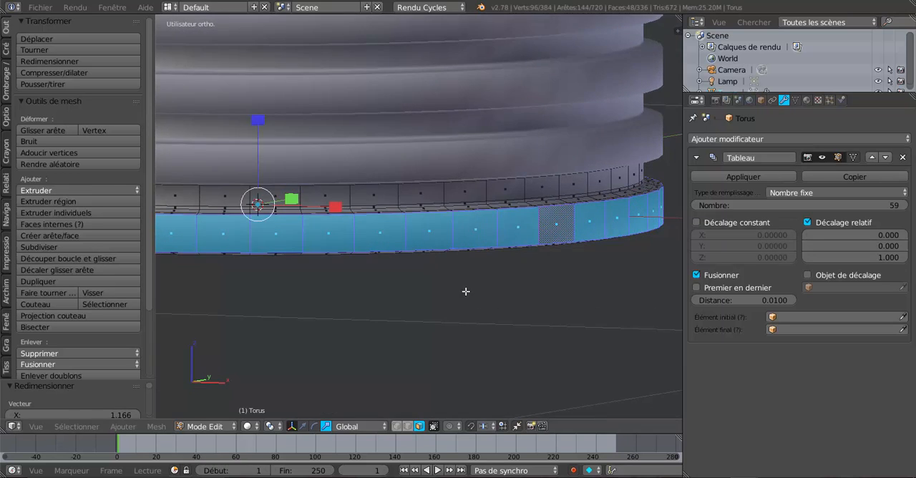
key(ctrl+r)
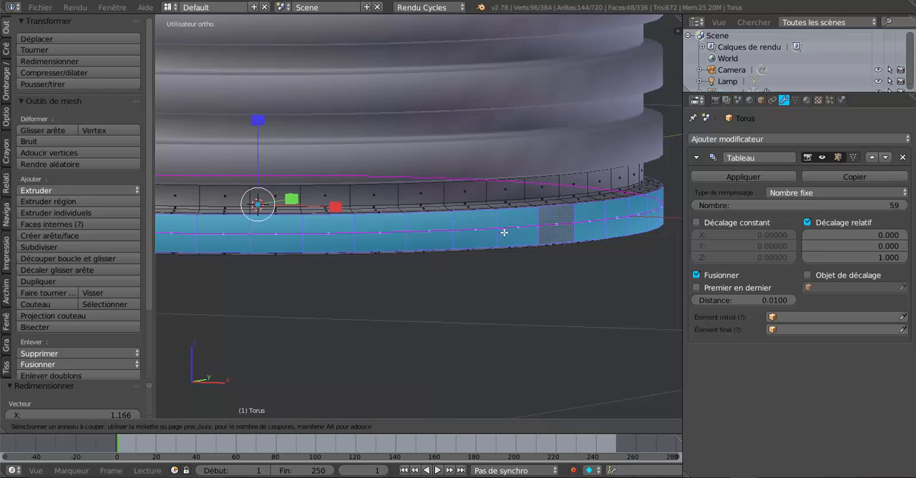
click(507, 219)
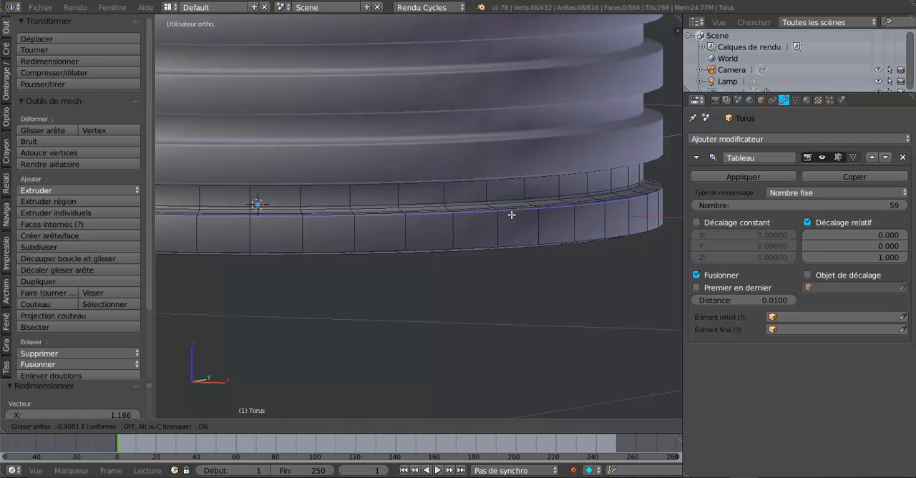
click(509, 215)
key(ctrl+r)
click(500, 225)
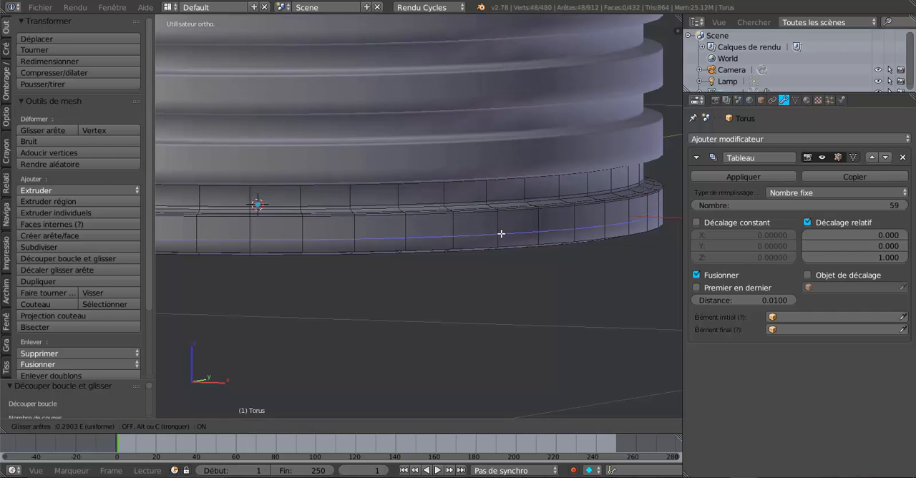
click(503, 239)
Examine the flattened ribs at the tube's upper end, comparing Object Mode with Edit Mode.
scroll(497, 272, down, 8)
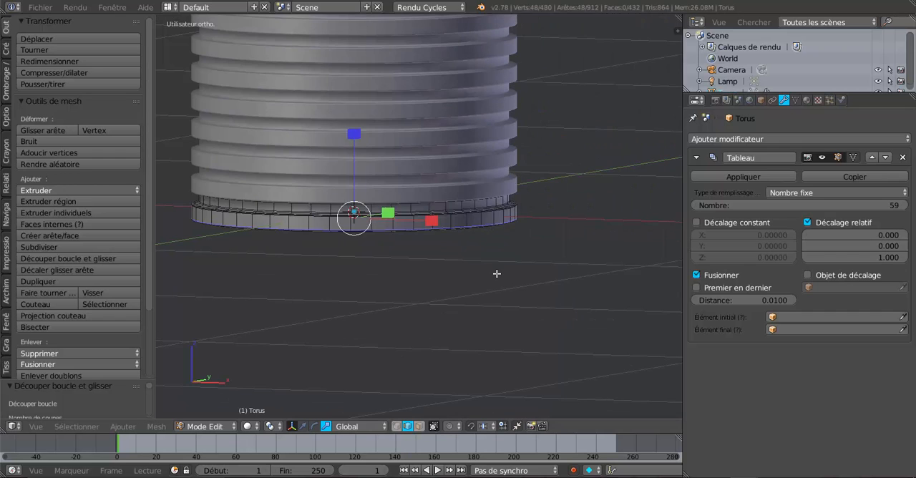
key(Tab)
middle_drag(522, 229, 478, 312)
scroll(577, 229, up, 5)
scroll(478, 312, up, 2)
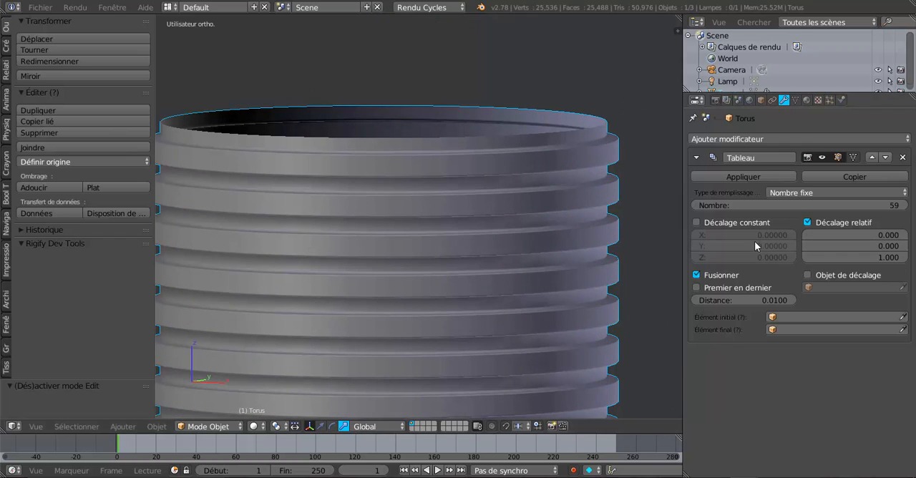
shift+middle_drag(656, 209, 657, 210)
scroll(587, 247, down, 5)
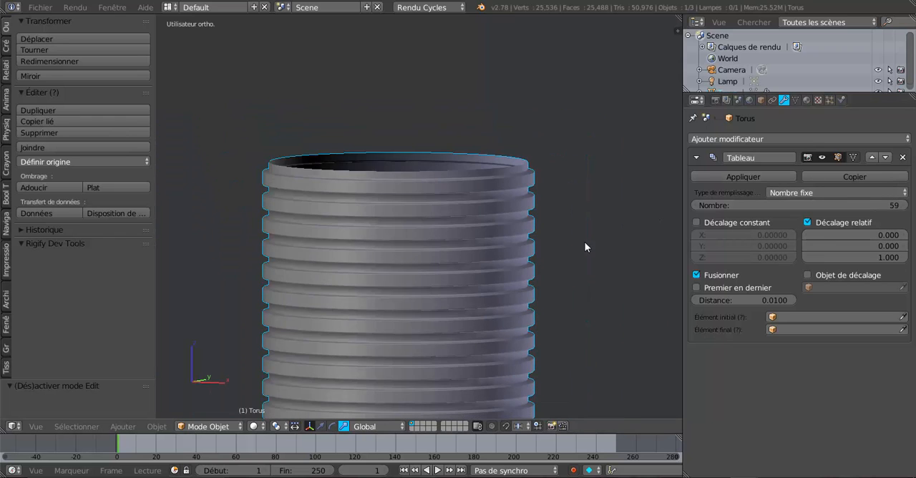
key(Tab)
scroll(471, 212, up, 2)
scroll(472, 212, up, 2)
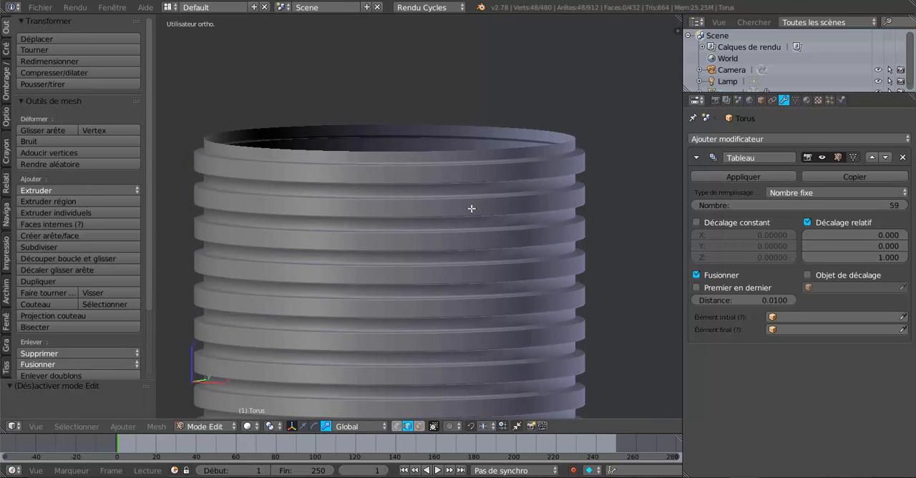
key(Tab)
key(Tab)
key(Tab)
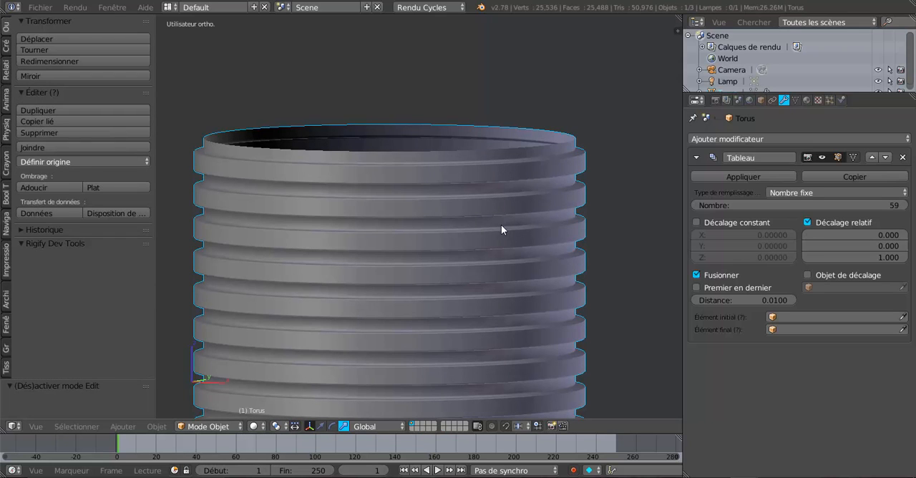
key(Tab)
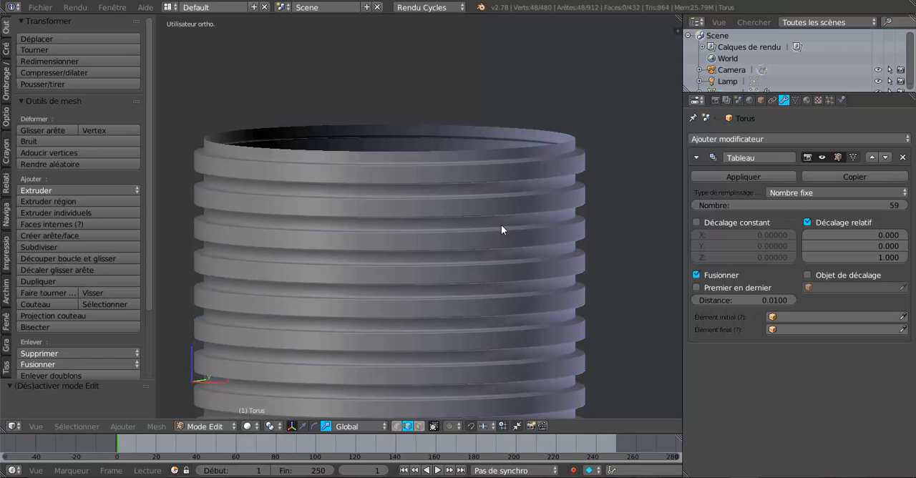
scroll(487, 255, down, 5)
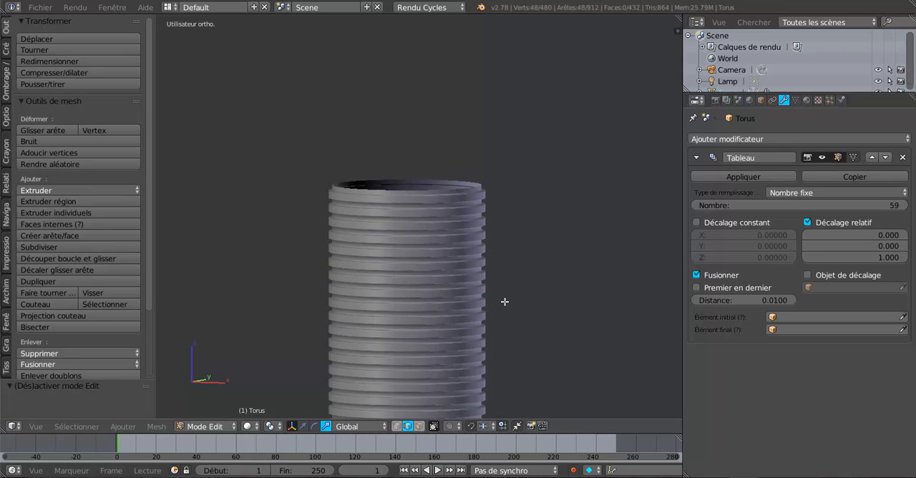
shift+middle_drag(505, 302, 508, 337)
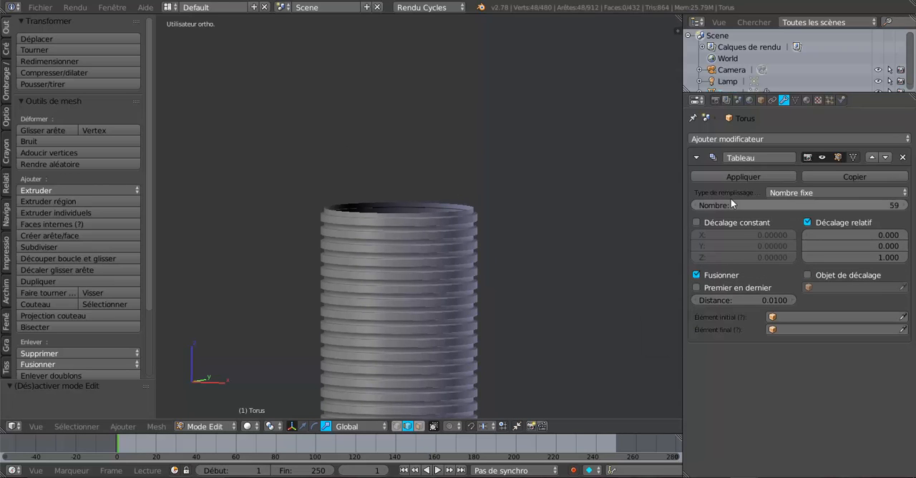
Return to Object Mode and apply the Array modifier (Tableau) to the tube.
click(738, 176)
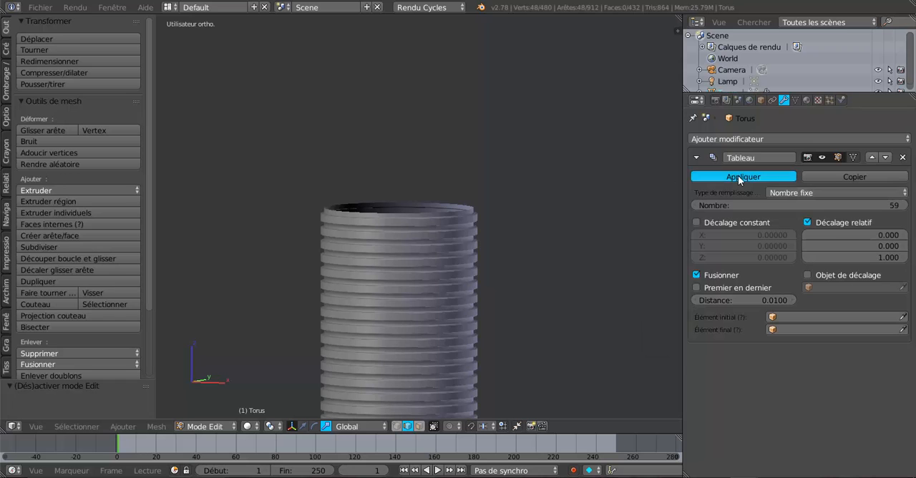
key(Tab)
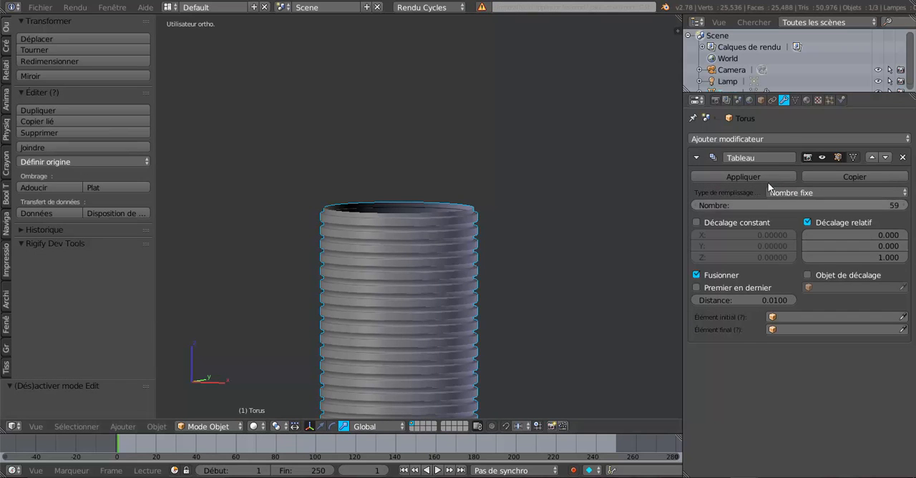
click(735, 174)
In Edit Mode, select the open edge loop at the tube's upper end and extrude it outward, scaled to about 1.07.
key(Tab)
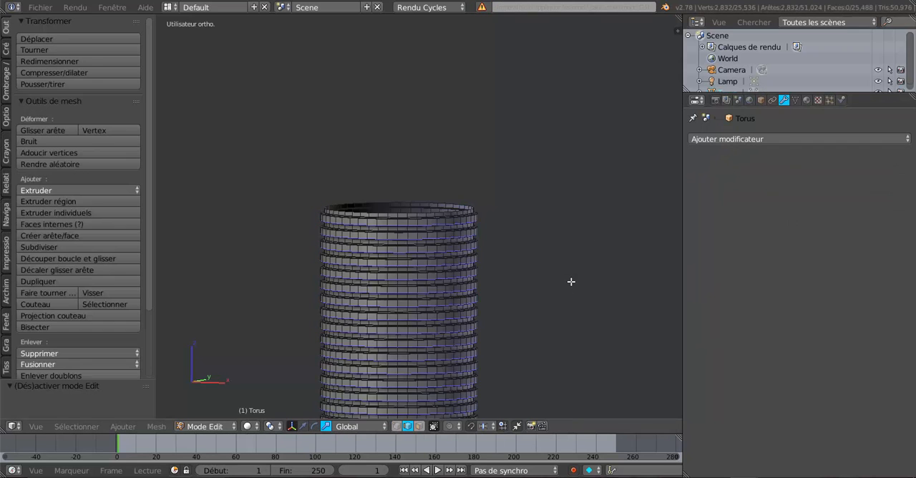
scroll(571, 286, up, 6)
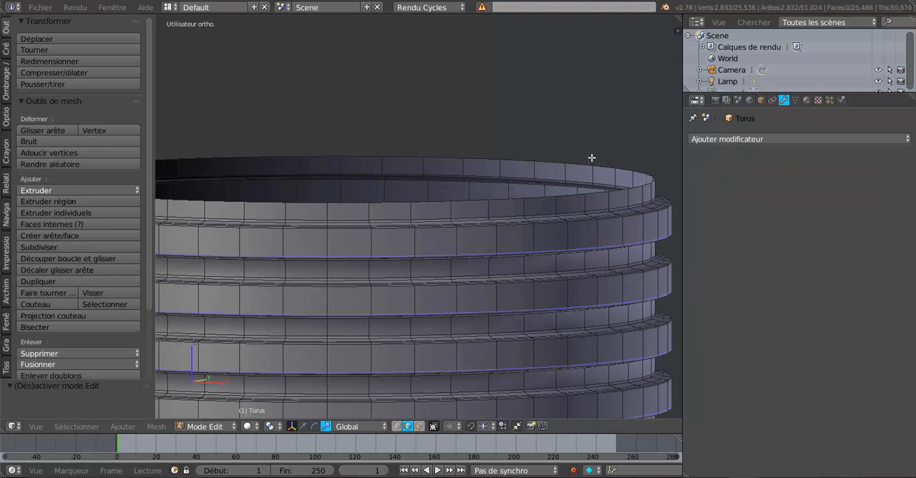
alt+right_click(591, 157)
scroll(586, 190, down, 4)
scroll(563, 268, down, 3)
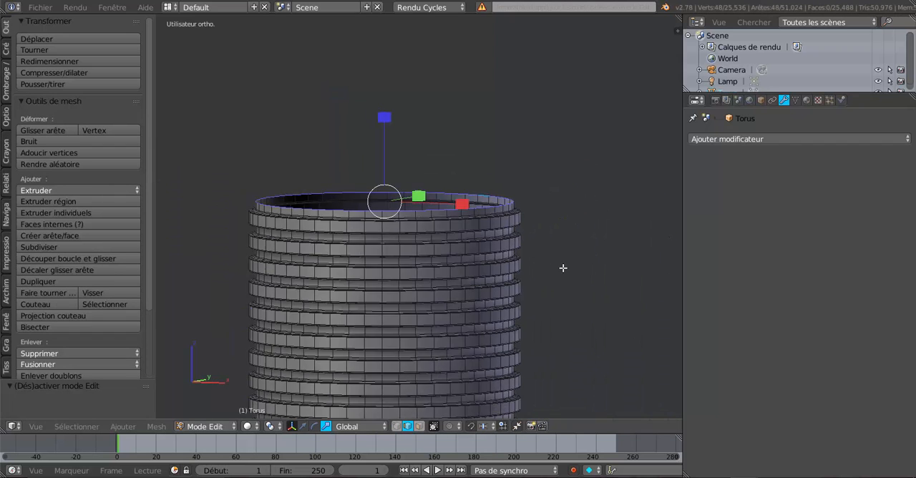
scroll(563, 268, up, 2)
scroll(563, 268, up, 4)
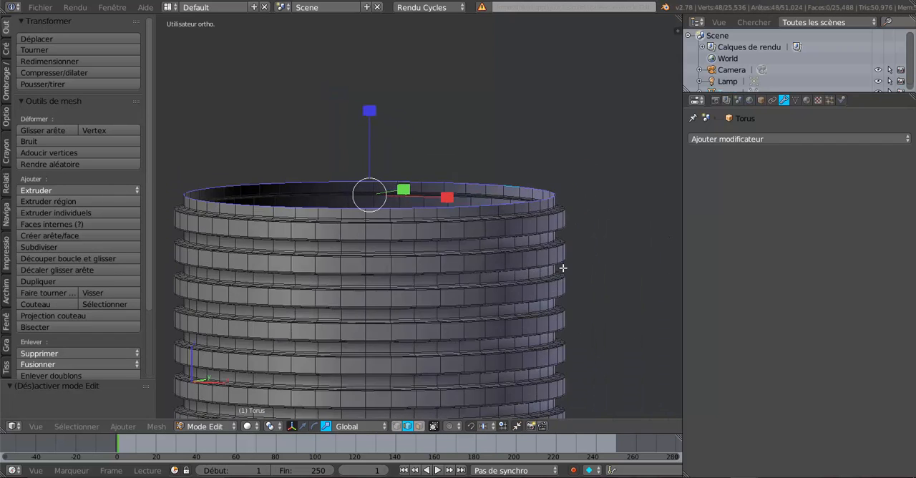
shift+scroll(467, 303, down, 3)
middle_drag(467, 304, 472, 320)
key(e)
key(s)
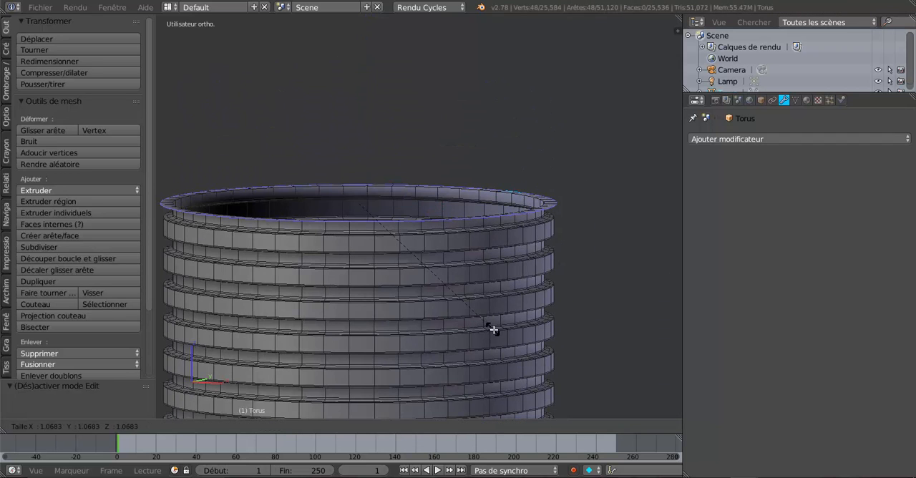
click(493, 329)
Extrude the widened rim again and move it straight up along Z to form a tall smooth collar.
key(e)
click(494, 329)
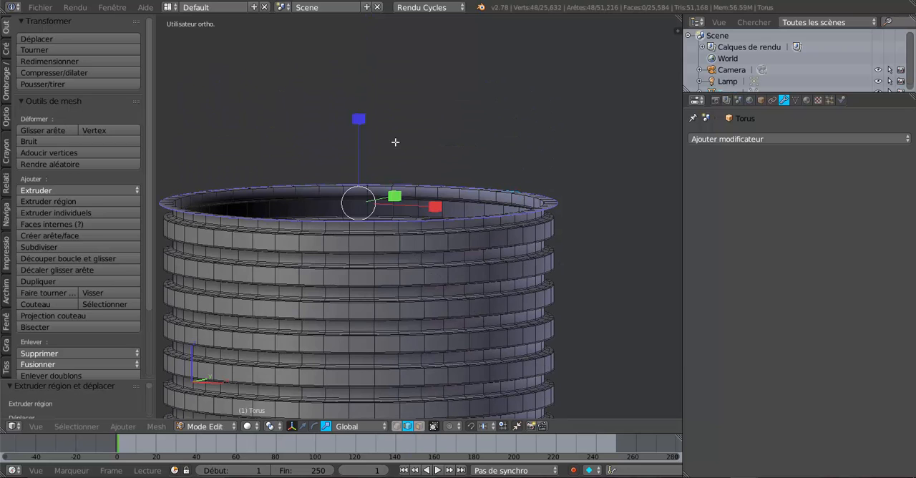
click(303, 426)
drag(358, 127, 358, 32)
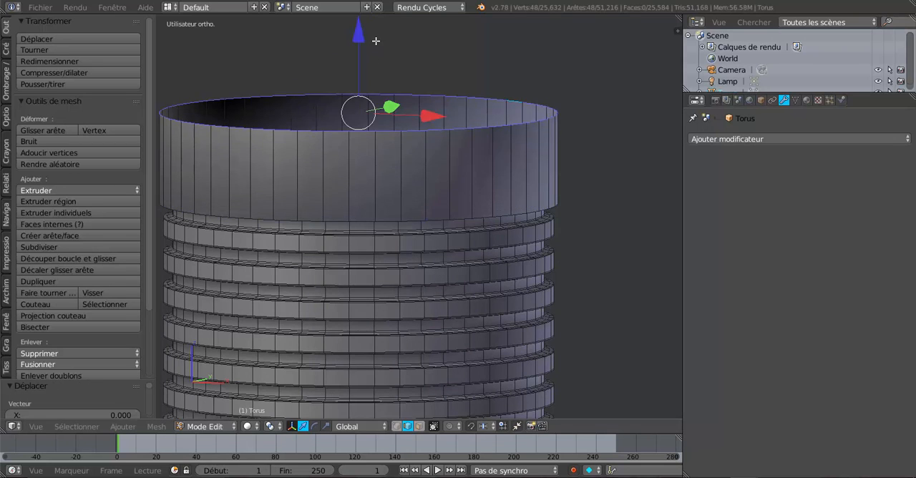
Raise the collar's upper rim further along Z to make the smooth collar taller.
scroll(376, 46, down, 4)
click(373, 88)
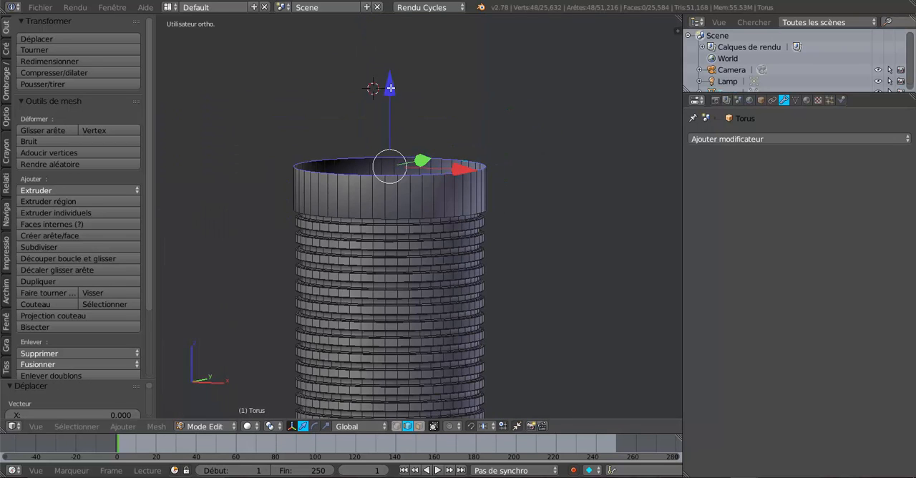
drag(391, 87, 403, 56)
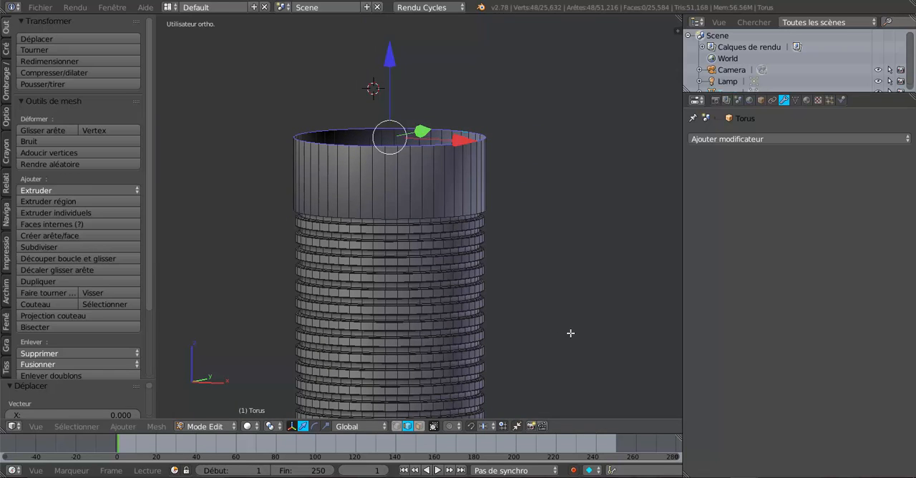
Extrude the collar's rim slightly inward for wall thickness, and extrude it again down along Z to form the inner wall.
key(e)
right_click(579, 347)
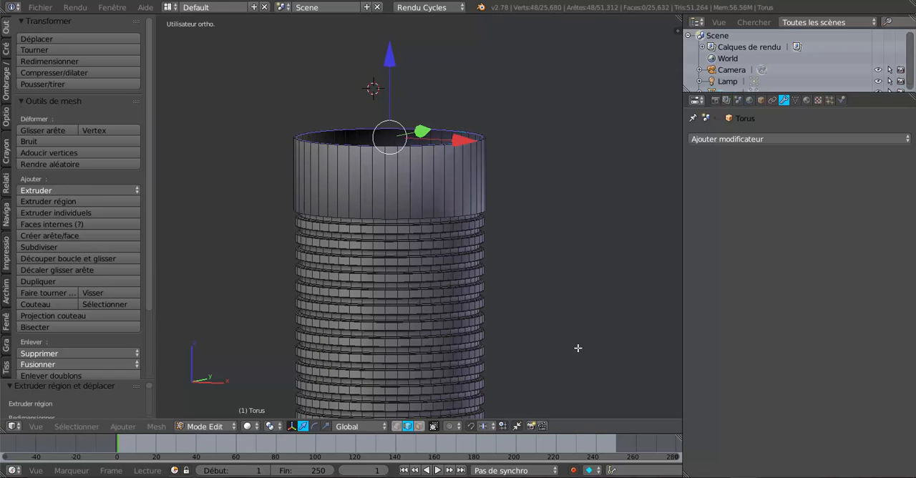
click(399, 69)
drag(395, 74, 411, 143)
Add two loop cuts around the collar's outer wall, sliding one close to its upper edge and the other close to its lower edge.
key(ctrl+r)
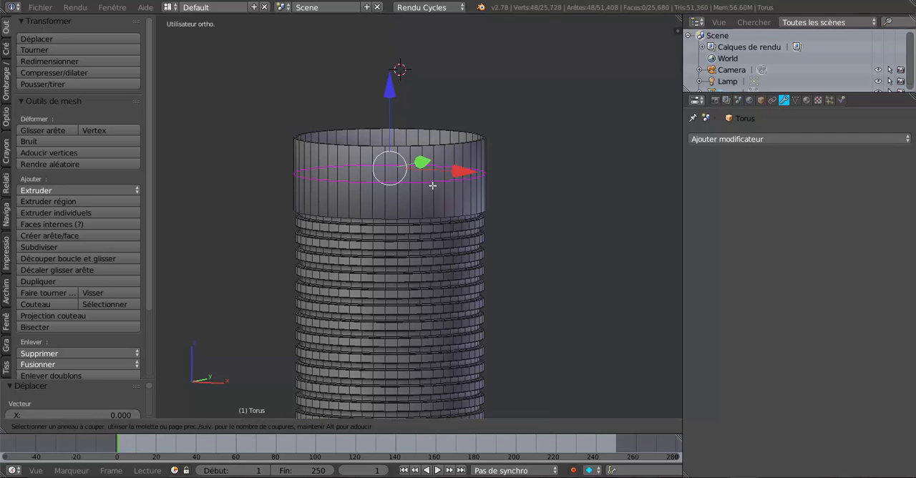
click(433, 184)
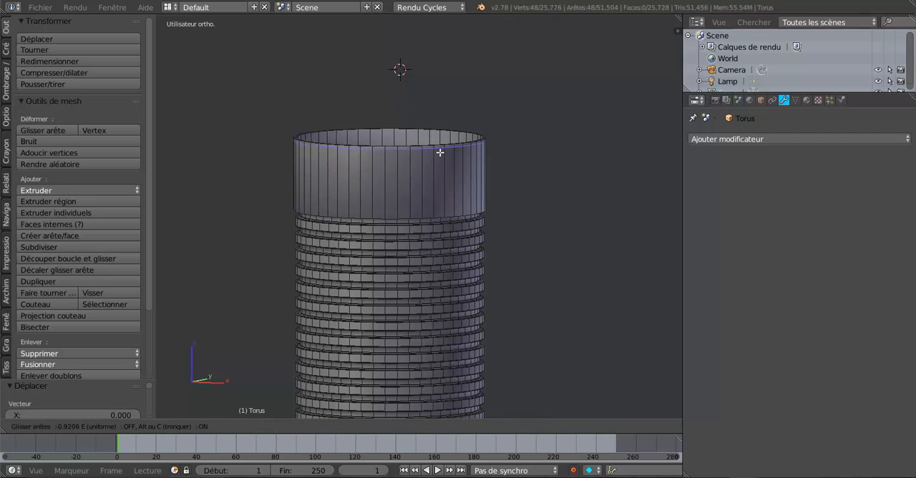
click(441, 153)
key(ctrl+r)
click(438, 167)
click(441, 198)
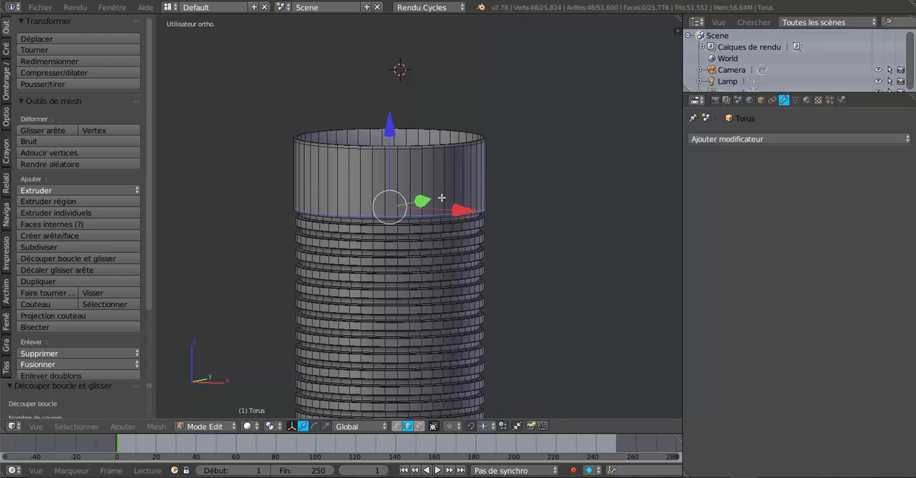
Return to Object Mode and examine the whole ringed tube with its collar from several distances and angles.
key(Tab)
scroll(458, 263, down, 3)
mouse_move(459, 327)
middle_down()
mouse_move(412, 300)
mouse_move(459, 248)
mouse_move(466, 211)
mouse_move(454, 305)
mouse_move(462, 338)
mouse_move(468, 272)
middle_up()
scroll(453, 308, down, 2)
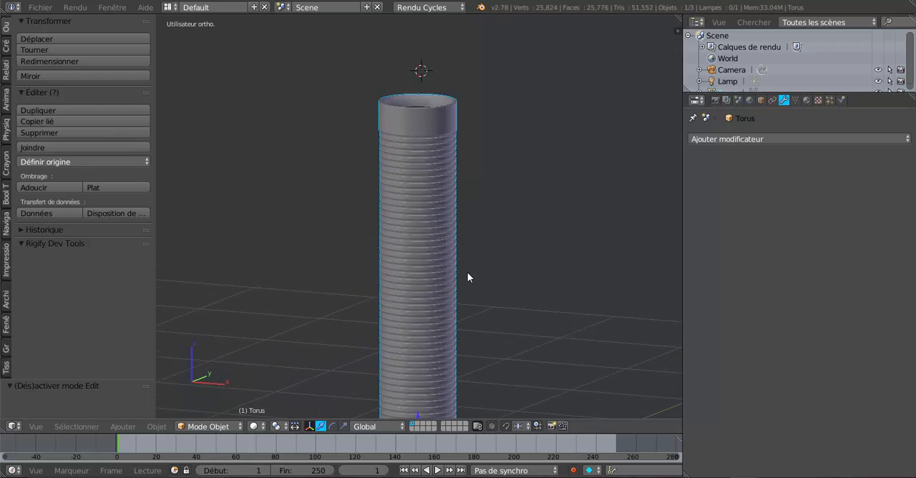
scroll(468, 278, up, 5)
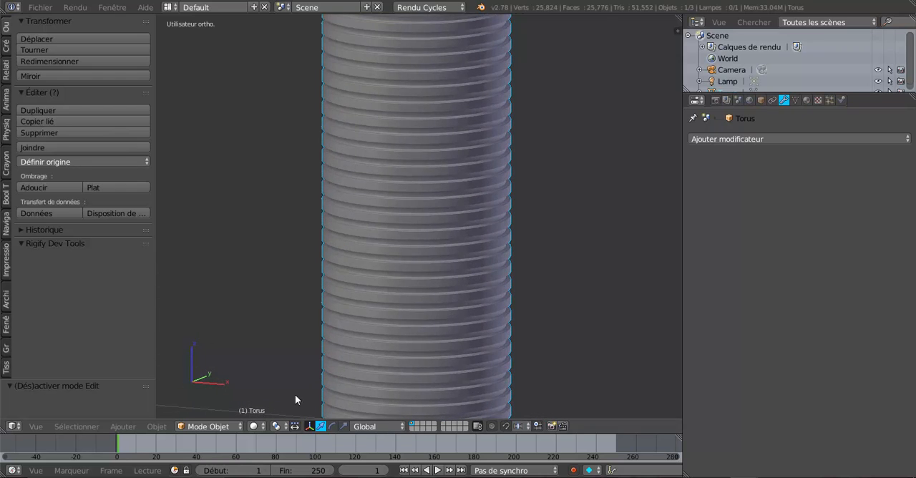
click(122, 426)
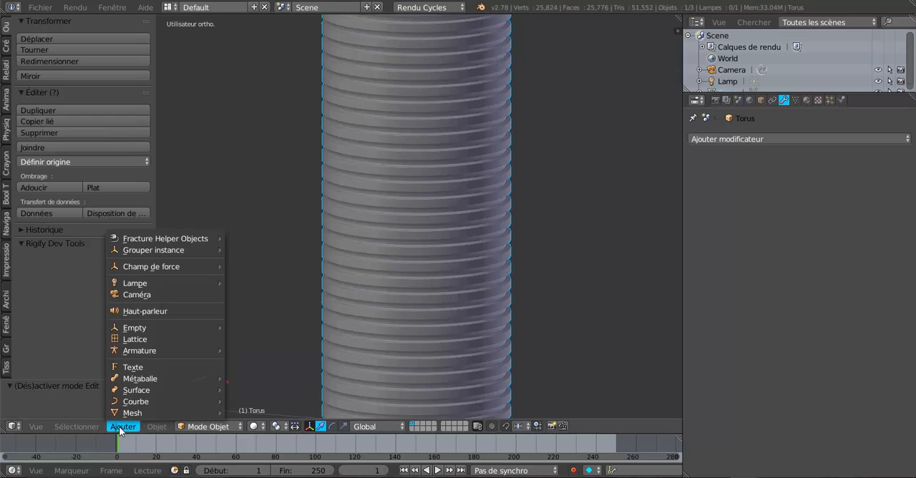
scroll(571, 383, down, 4)
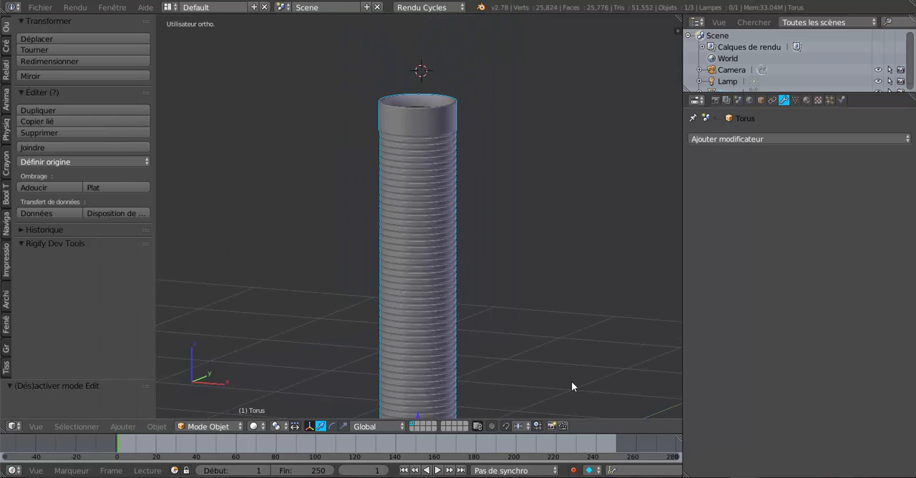
shift+middle_drag(555, 315, 556, 354)
middle_drag(549, 329, 434, 302)
scroll(476, 347, up, 5)
scroll(474, 349, down, 5)
middle_drag(420, 366, 471, 143)
scroll(471, 148, down, 4)
middle_drag(484, 181, 493, 258)
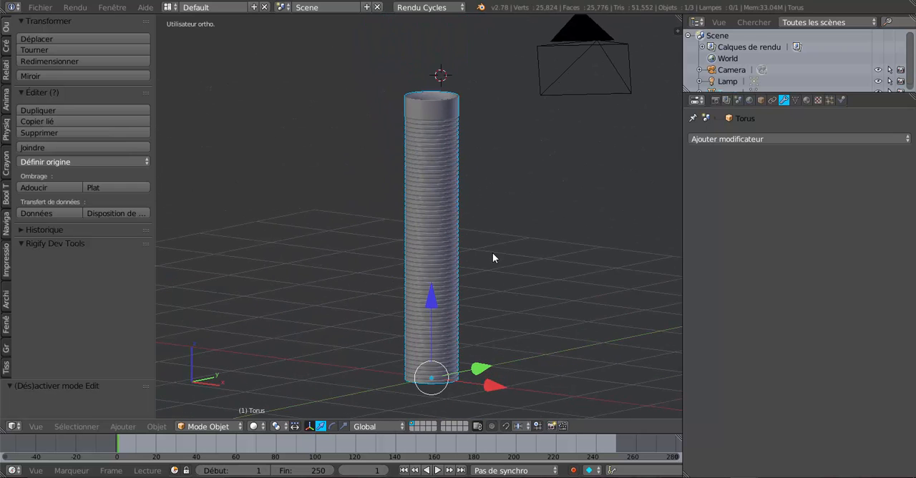
Scale the whole tube down uniformly to about 0.335 of its size.
key(s)
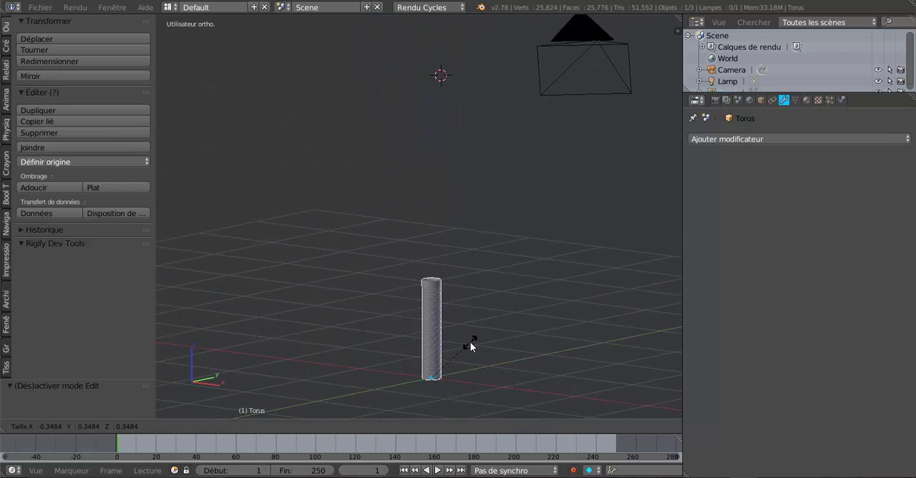
click(470, 344)
middle_drag(474, 364, 475, 264)
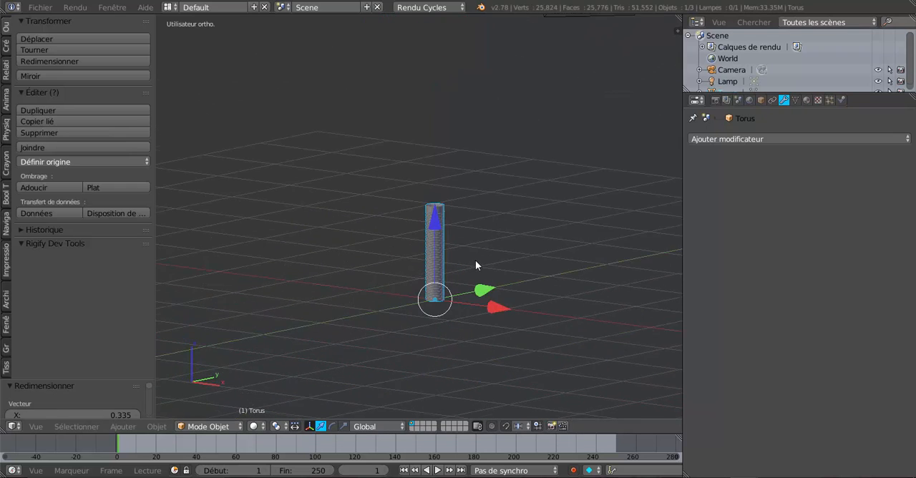
Using the scale manipulator, stretch the tube along Z by about 2.074 and shorten it along Z by about 0.790.
click(344, 426)
scroll(388, 396, up, 6)
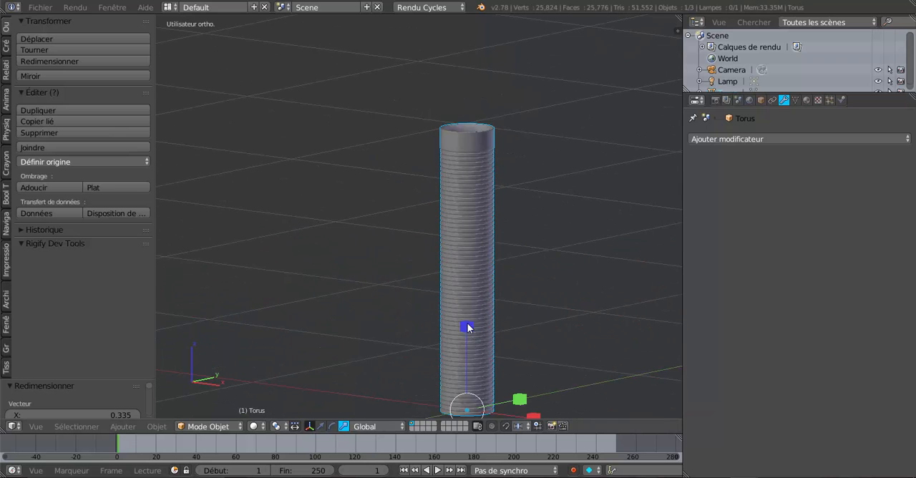
drag(468, 327, 473, 230)
scroll(473, 230, down, 3)
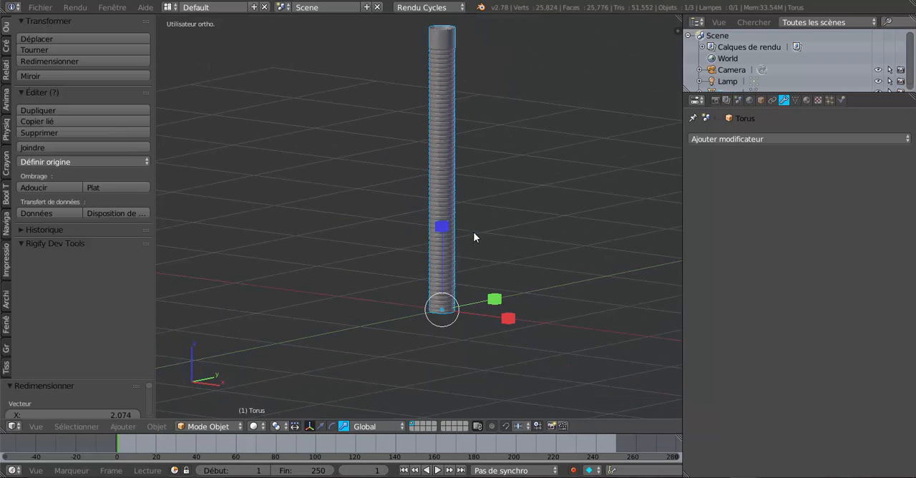
scroll(470, 256, up, 3)
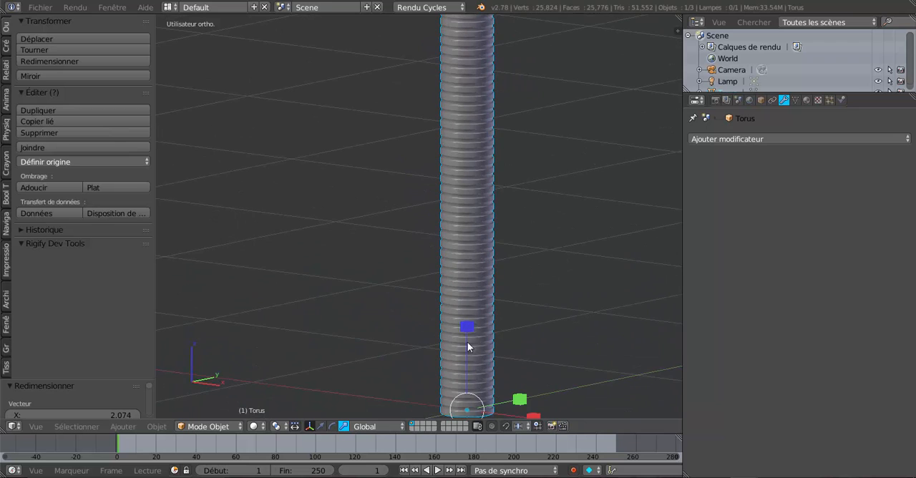
mouse_move(468, 343)
mouse_down()
mouse_move(469, 365)
mouse_move(472, 344)
mouse_up()
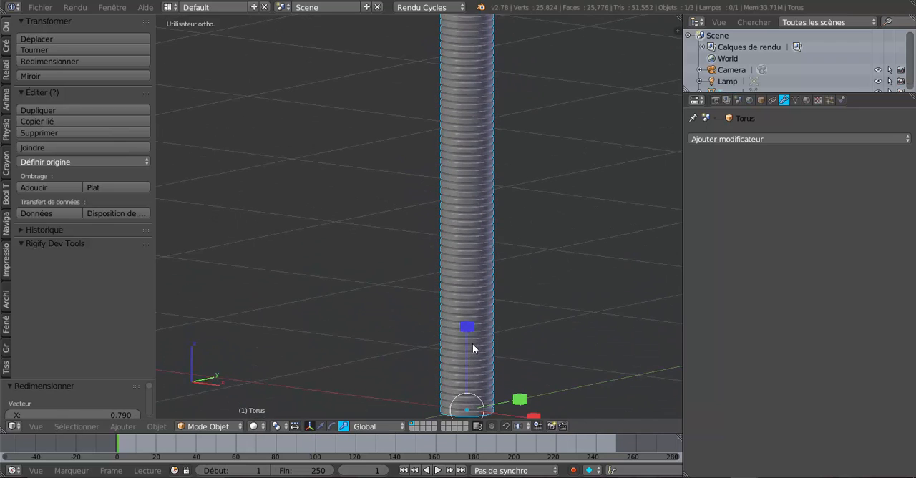
middle_drag(473, 344, 559, 287)
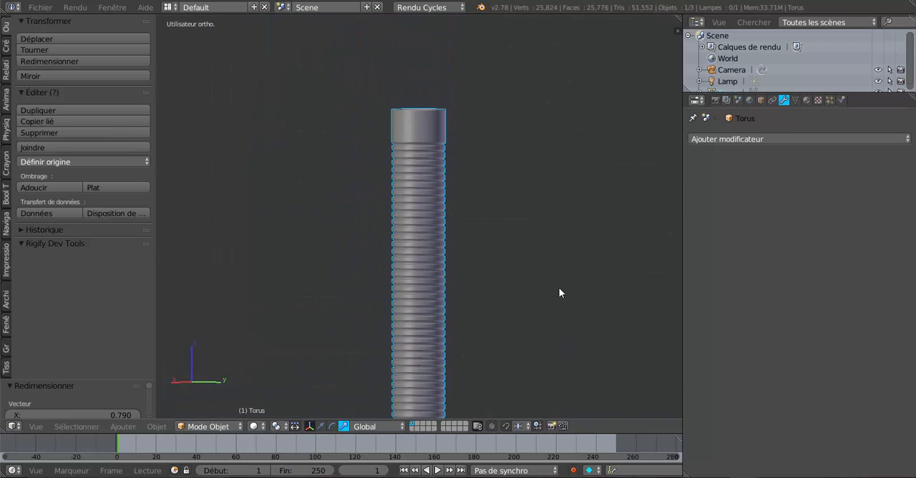
scroll(501, 317, up, 7)
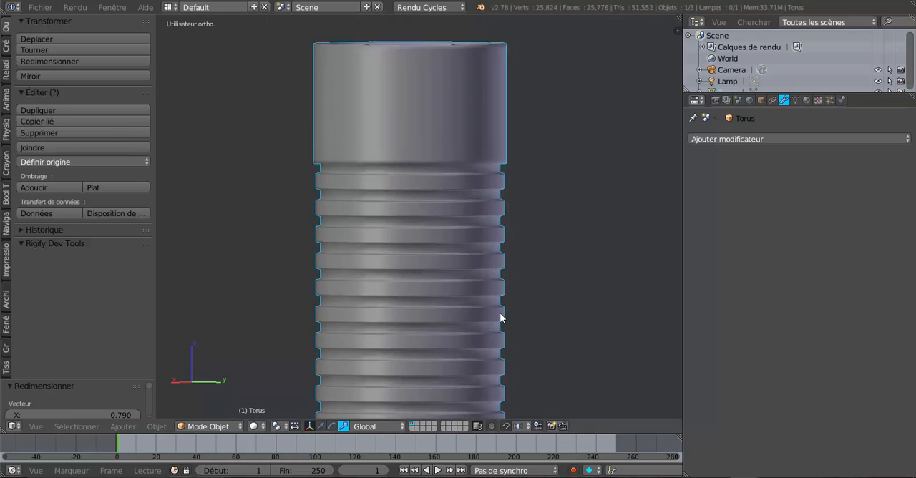
scroll(500, 317, up, 1)
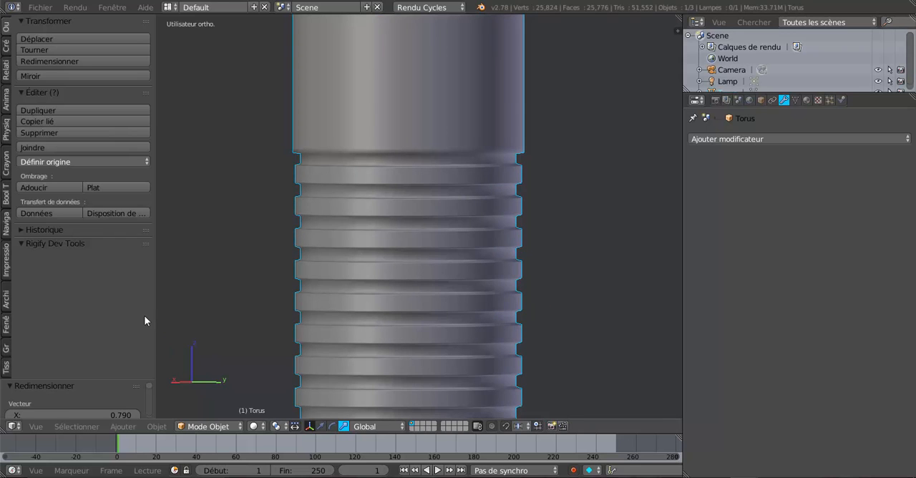
scroll(371, 327, down, 3)
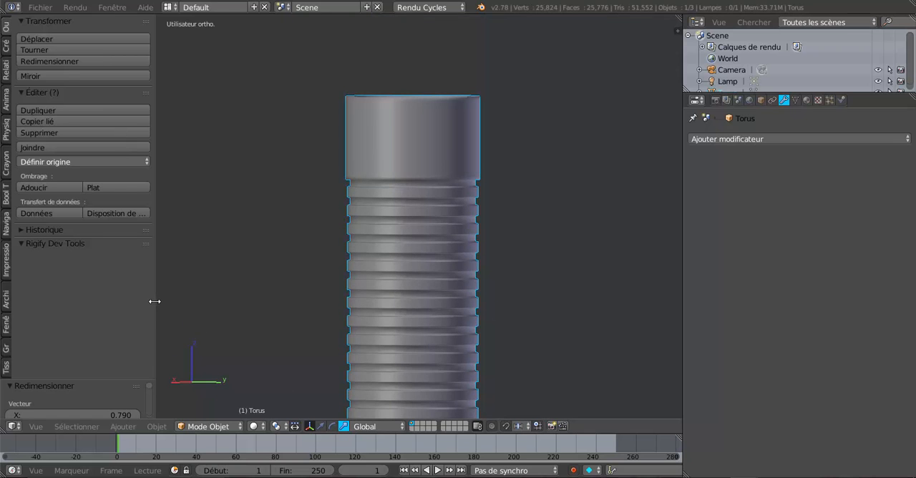
Widen the tool shelf, select the entire mesh in Edit Mode, and remove doubles (Enlever doublons) with a 0.0001 merge distance.
drag(155, 301, 199, 304)
key(Tab)
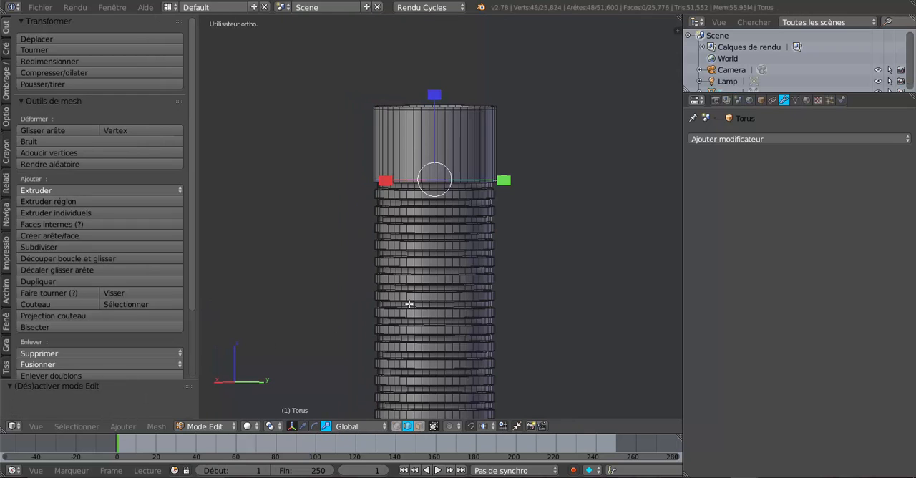
key(a)
key(a)
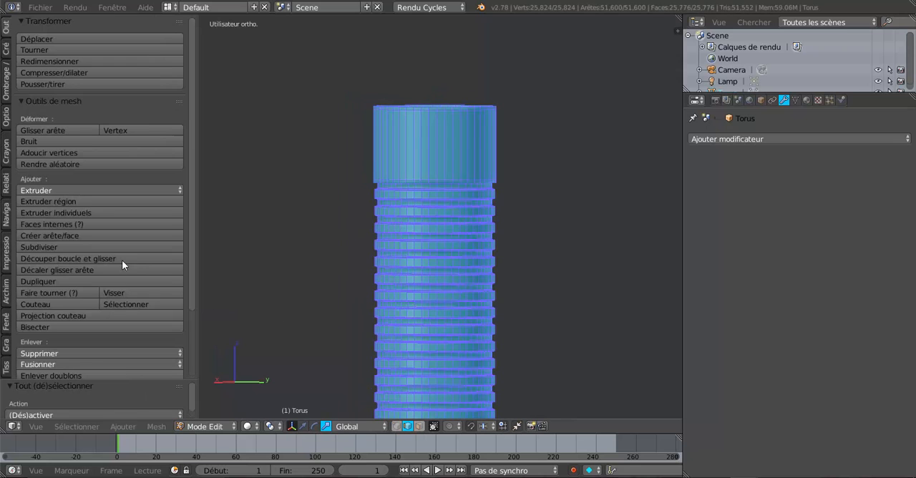
scroll(56, 204, down, 4)
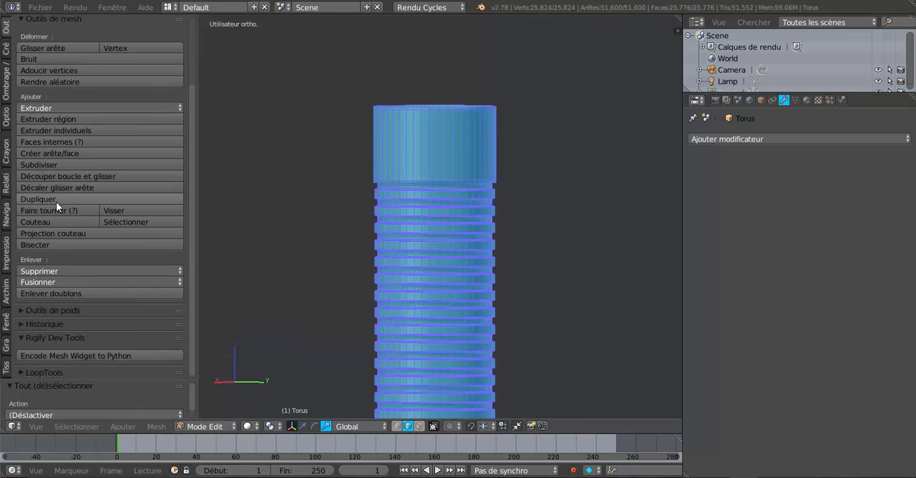
click(80, 292)
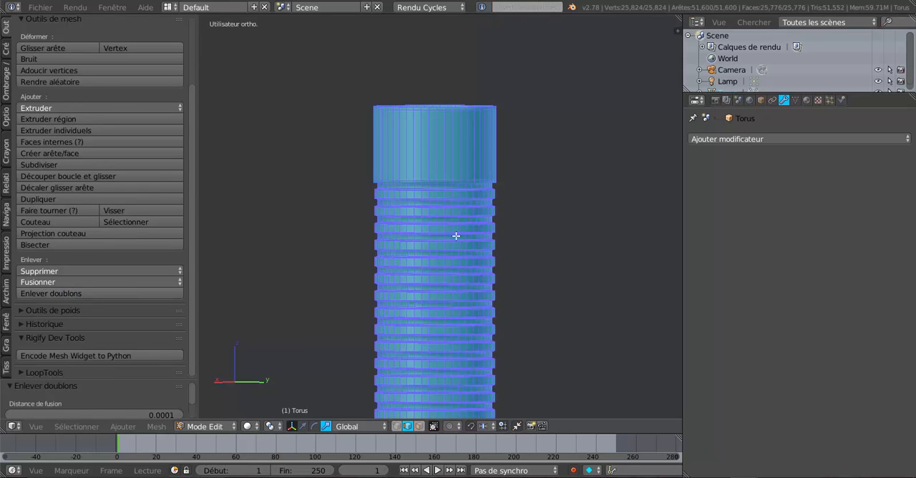
key(Tab)
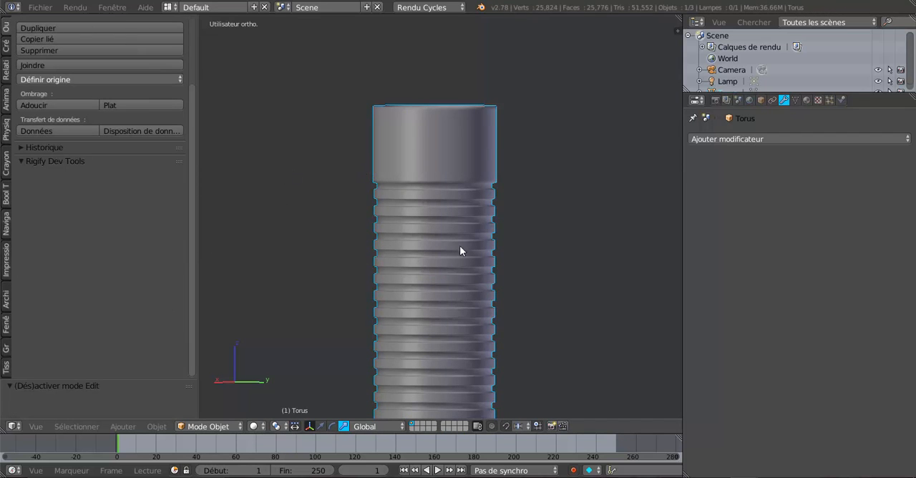
In Edit Mode, check a groove's connection between ribs by trial-moving one vertical edge and cancelling the move.
key(Tab)
scroll(459, 245, up, 6)
right_click(474, 229)
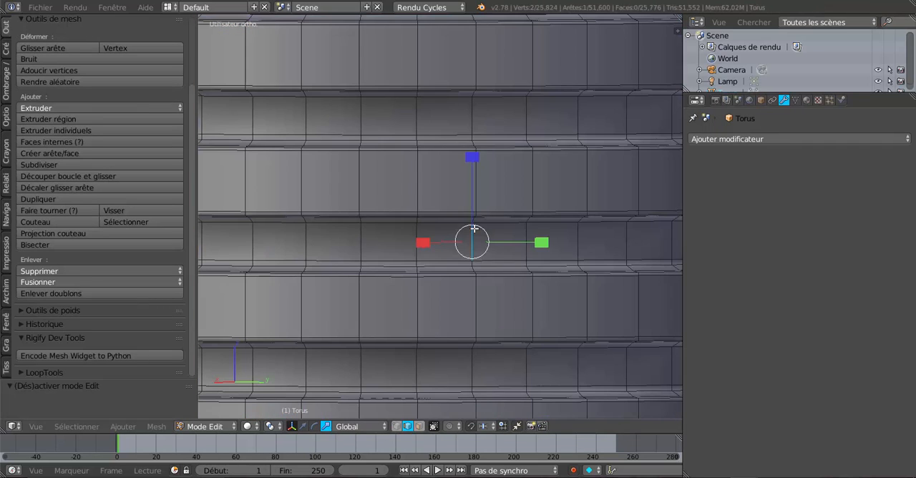
key(g)
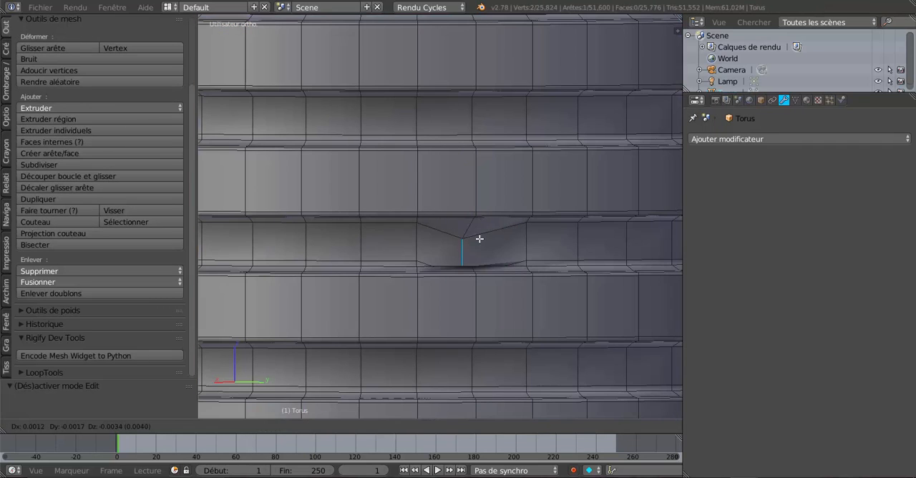
right_click(480, 240)
middle_drag(489, 229, 442, 171)
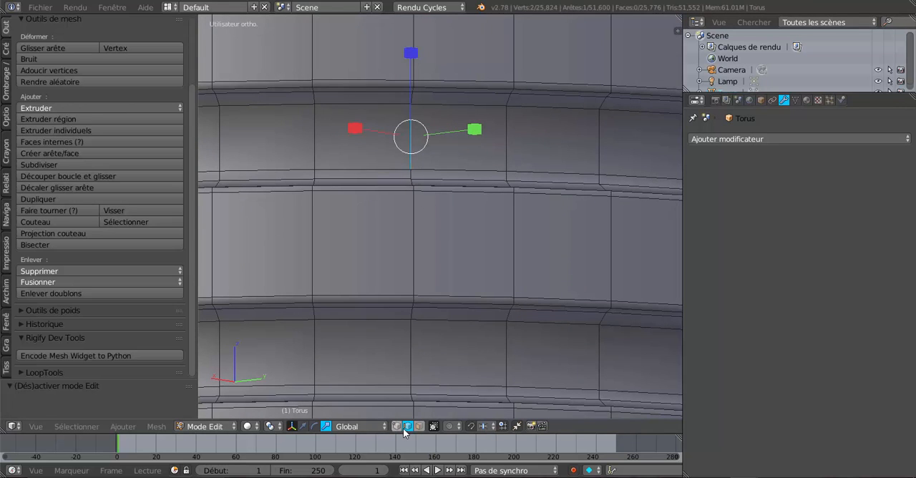
Check the ribs' welds by trial-moving individual groove vertices in vertex selection mode, cancelling each move, and return to Object Mode.
right_click(418, 107)
key(g)
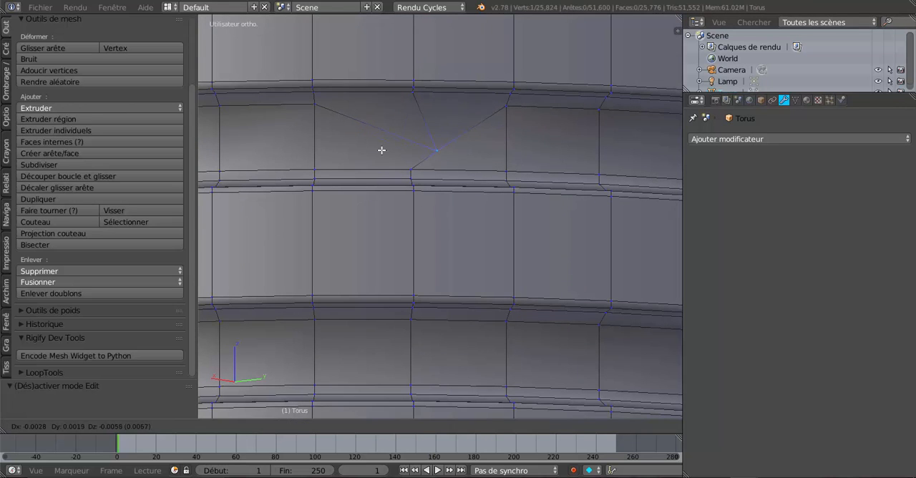
right_click(382, 151)
middle_drag(381, 150, 426, 163)
middle_drag(423, 194, 425, 209)
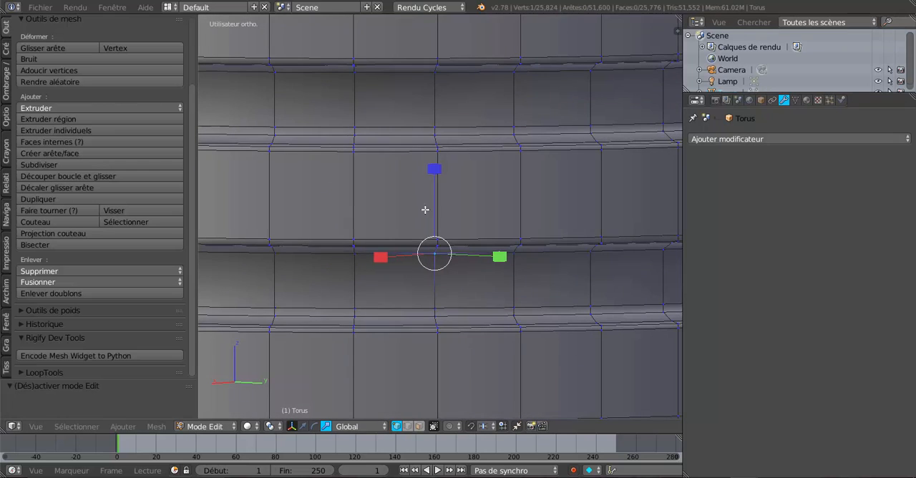
right_click(438, 310)
key(g)
right_click(451, 286)
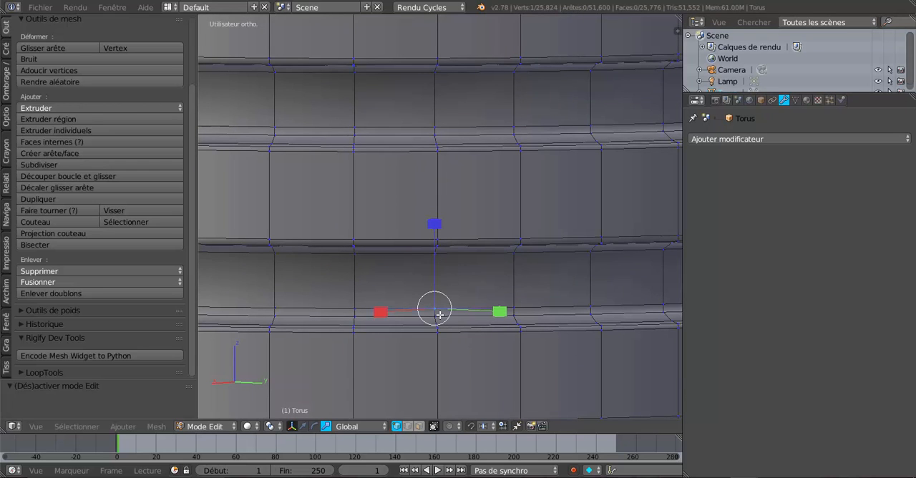
key(g)
right_click(466, 277)
scroll(466, 273, down, 7)
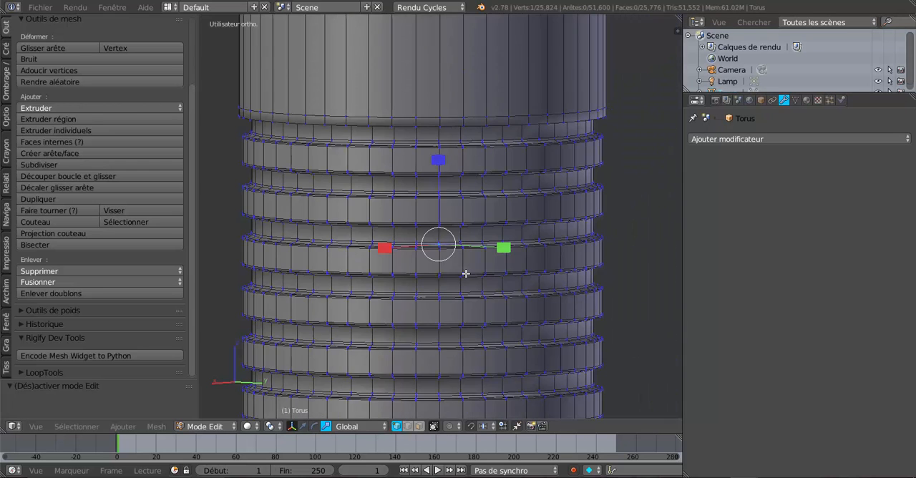
scroll(465, 273, down, 3)
key(Tab)
scroll(465, 273, down, 5)
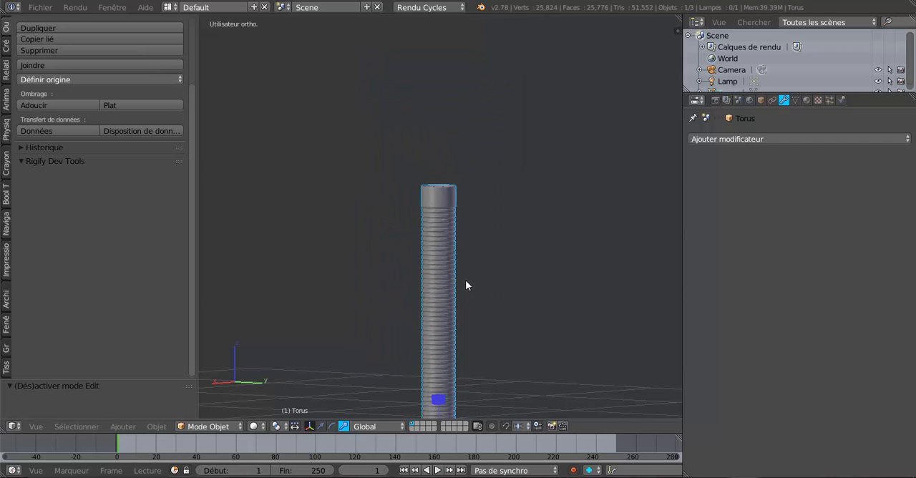
Enlarge the 3D viewport by narrowing the properties and outliner area, and frame the tube's ribs up close.
drag(681, 222, 858, 247)
shift+middle_drag(675, 291, 603, 147)
scroll(580, 165, up, 2)
scroll(497, 206, up, 5)
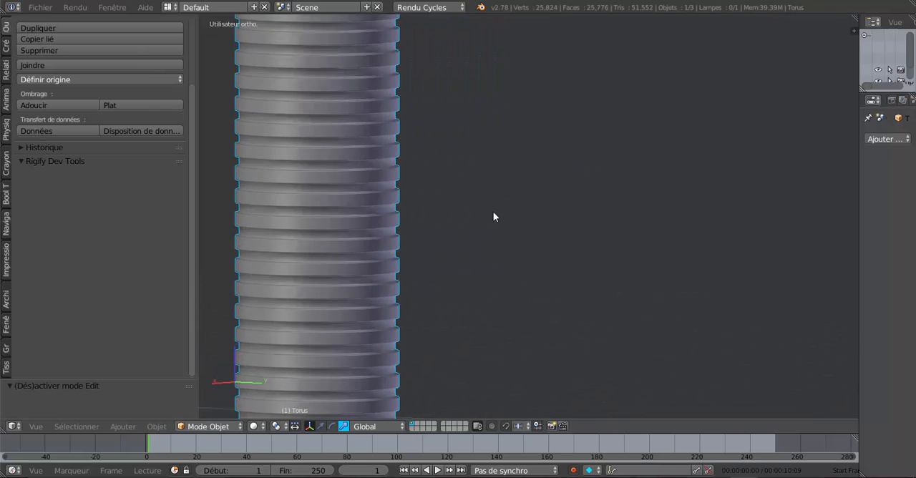
Narrow the tool shelf to enlarge the 3D viewport, keeping the tube's ribs in the middle of the view.
shift+middle_drag(581, 223, 764, 233)
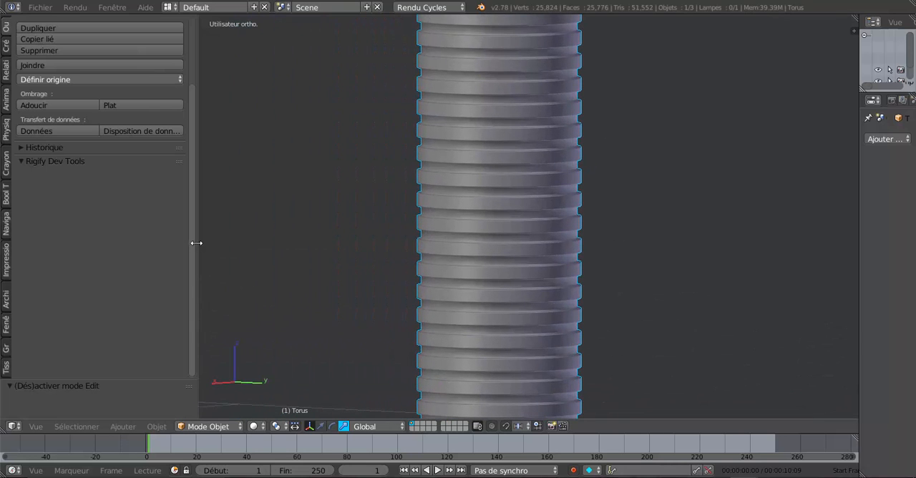
drag(196, 243, 51, 231)
scroll(220, 256, up, 1)
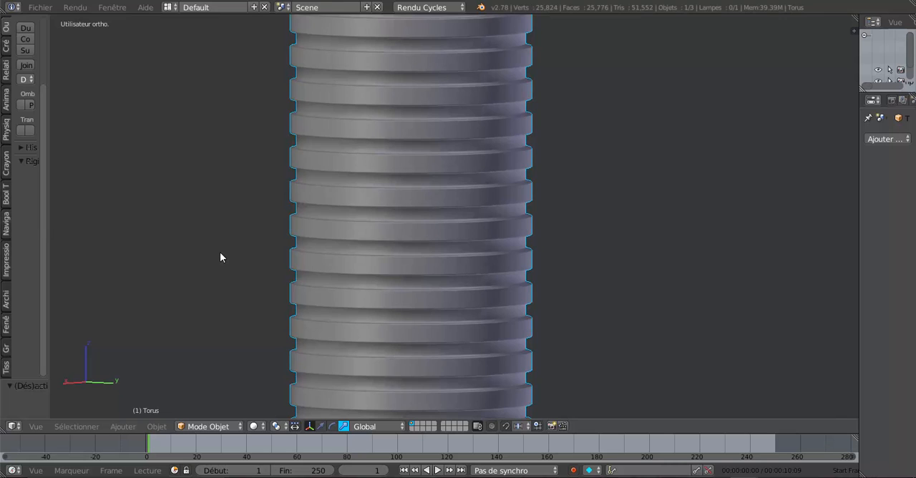
Examine the tube's ribs and grooves up close and compare them with the tube's full length.
scroll(220, 252, up, 2)
scroll(422, 258, up, 1)
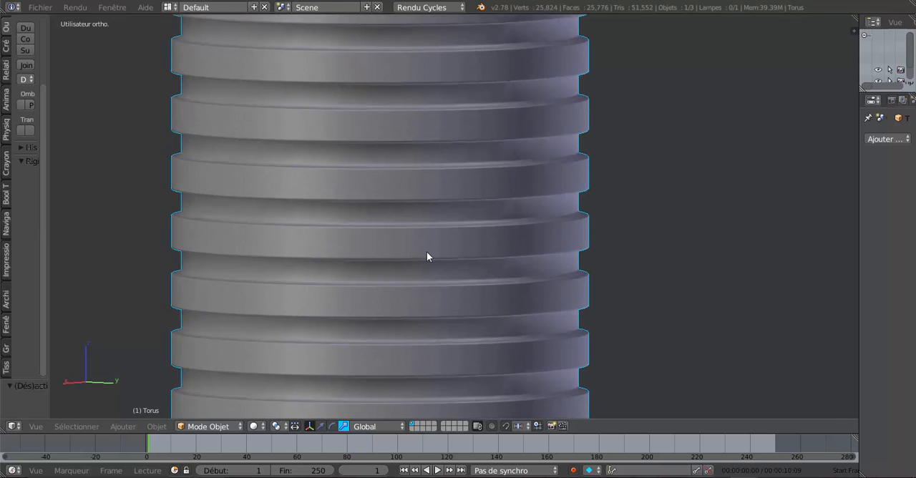
shift+middle_drag(422, 255, 479, 252)
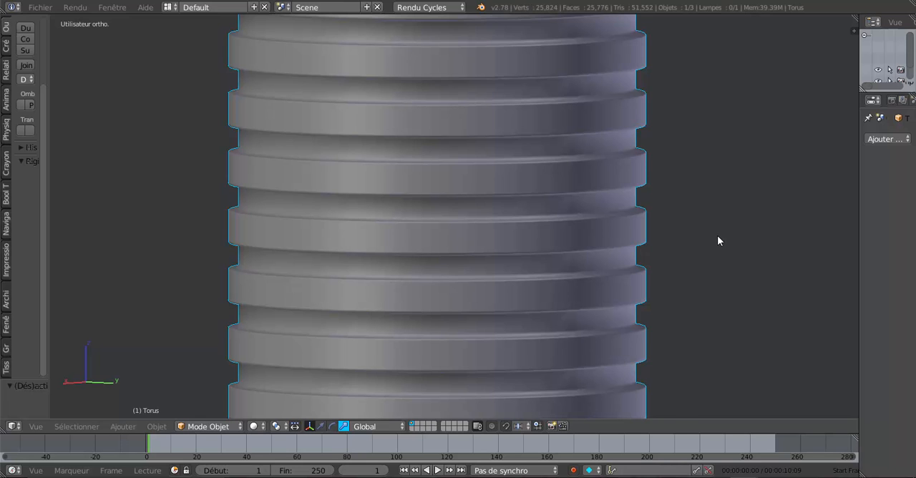
scroll(718, 237, up, 1)
scroll(718, 236, down, 10)
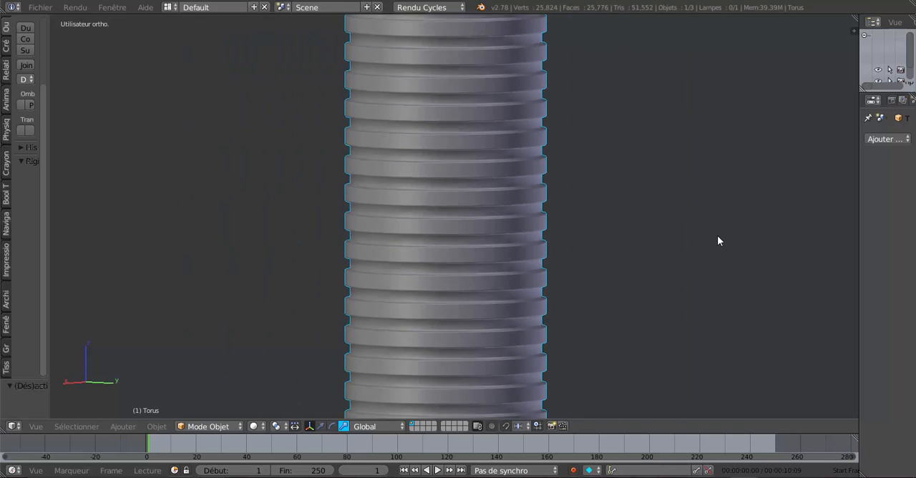
scroll(718, 236, down, 3)
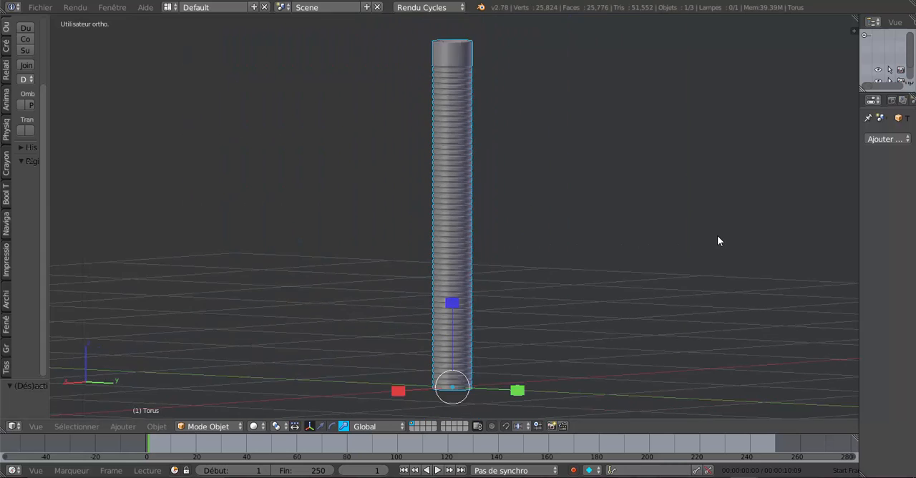
scroll(718, 236, up, 7)
scroll(718, 237, up, 4)
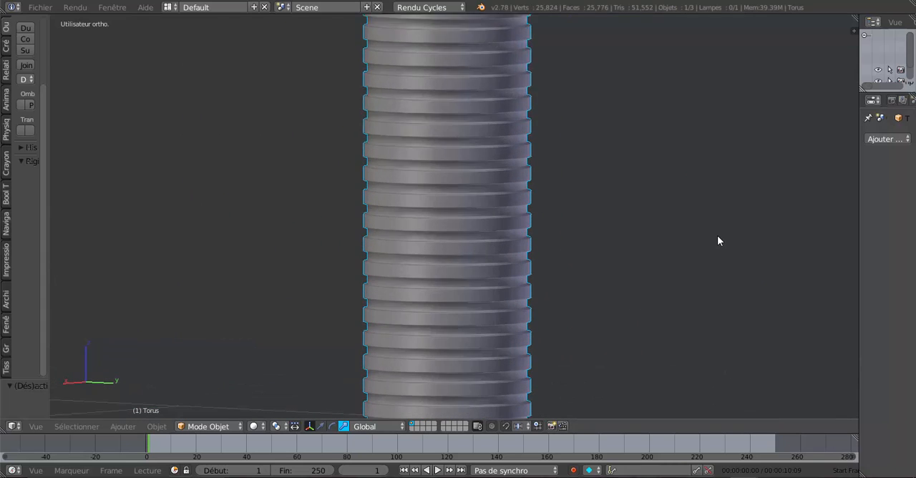